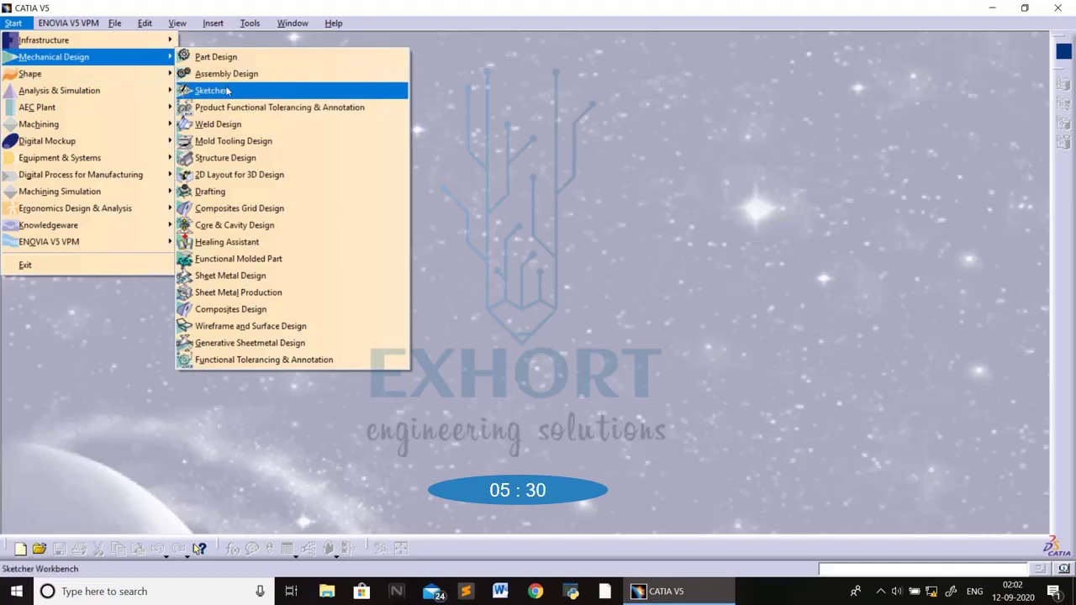
# Open the Sketcher workbench with a new part and start a sketch on the xy plane
pyautogui.click(210, 90)
pyautogui.click(902, 333)
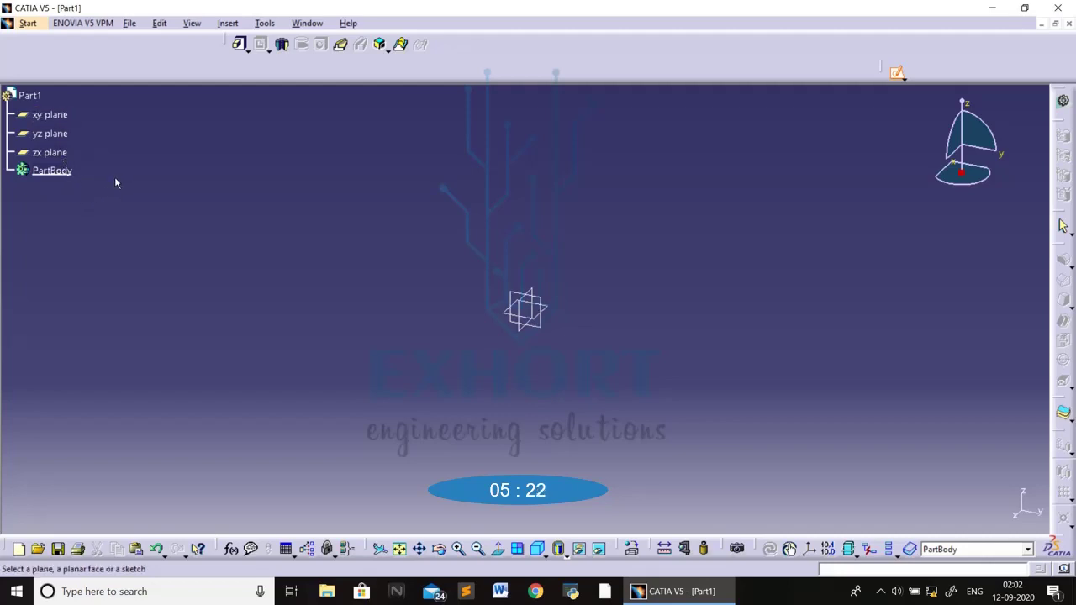
pyautogui.click(57, 115)
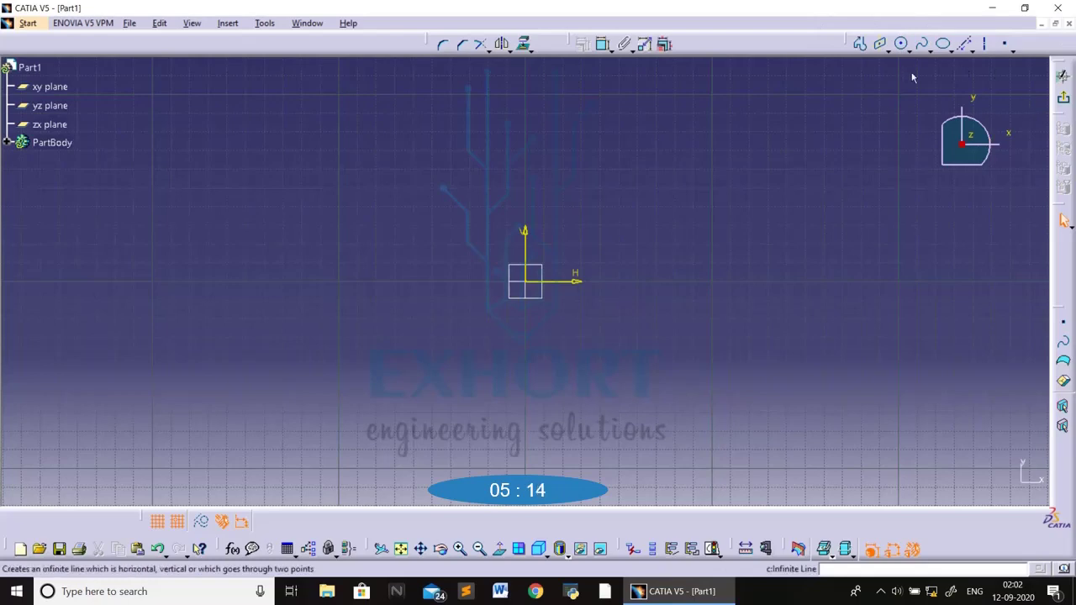
# Draw a horizontal line with the Line tool from the origin along the positive H axis
pyautogui.click(985, 49)
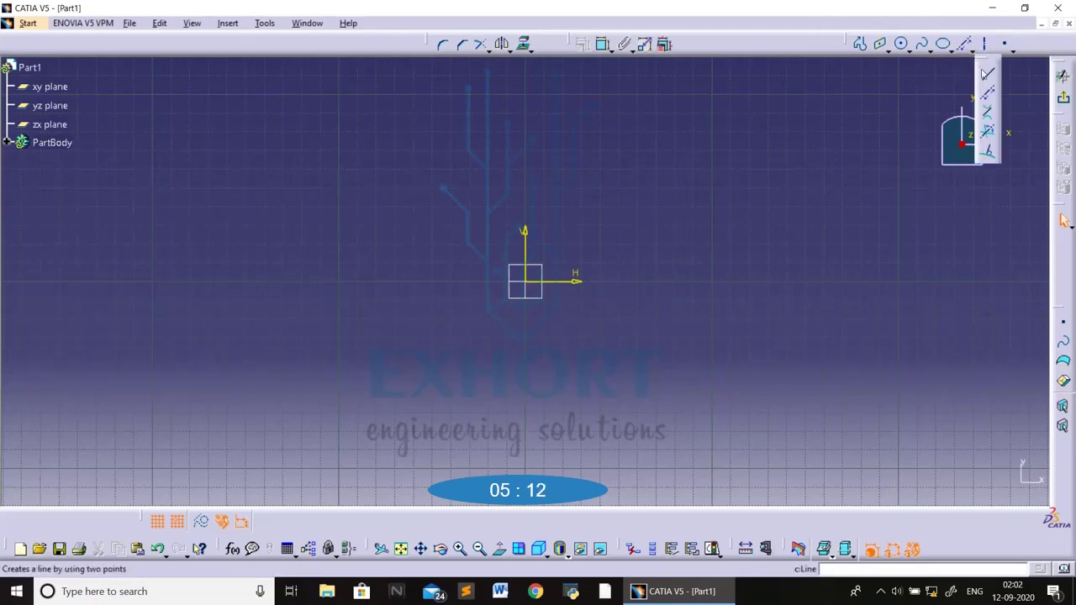
pyautogui.click(983, 74)
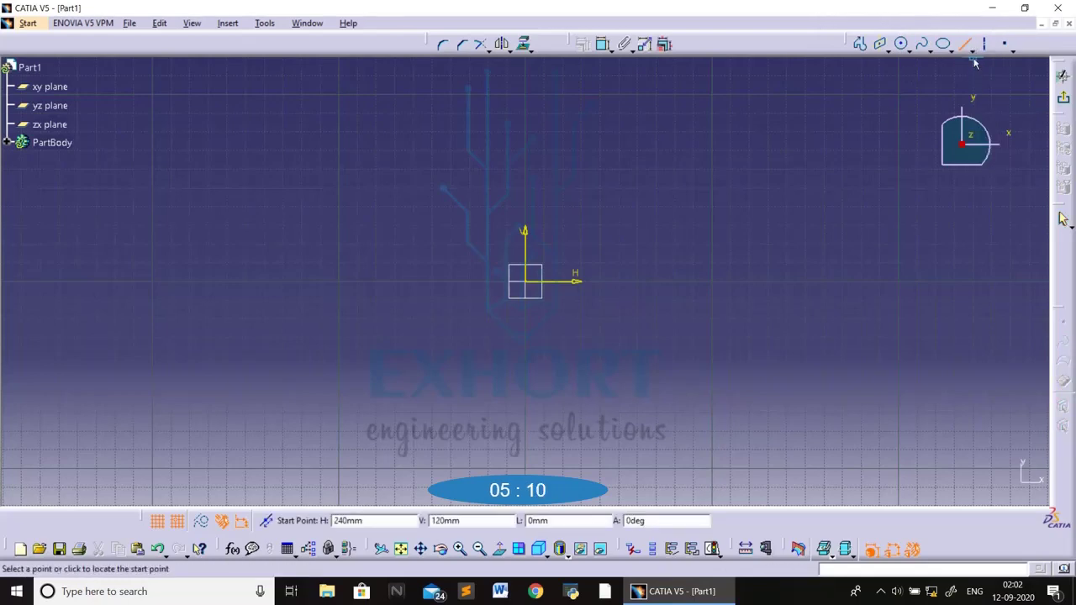
pyautogui.click(973, 52)
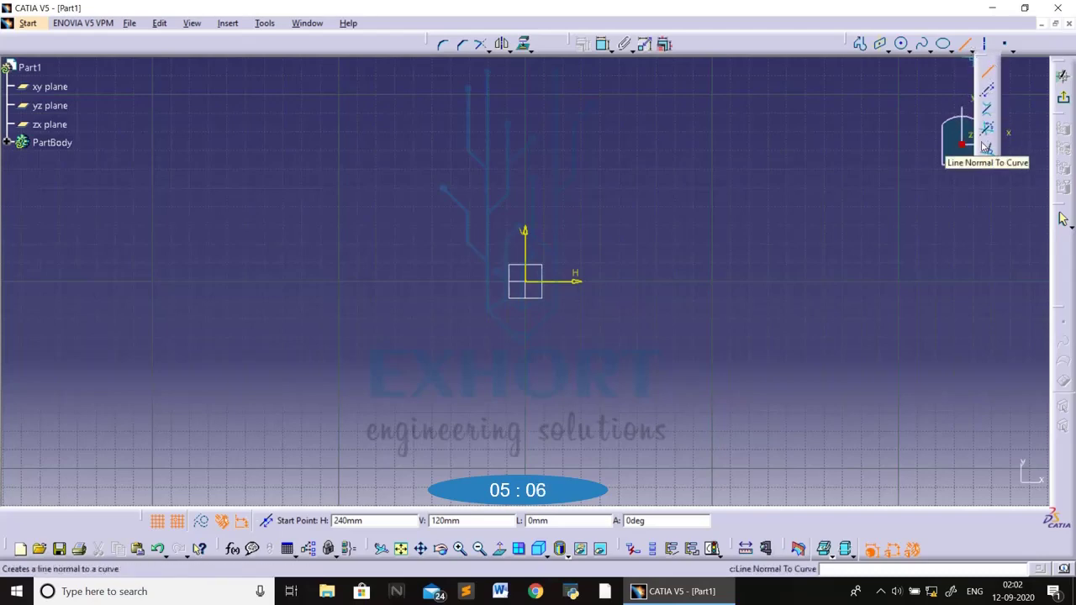
pyautogui.click(989, 74)
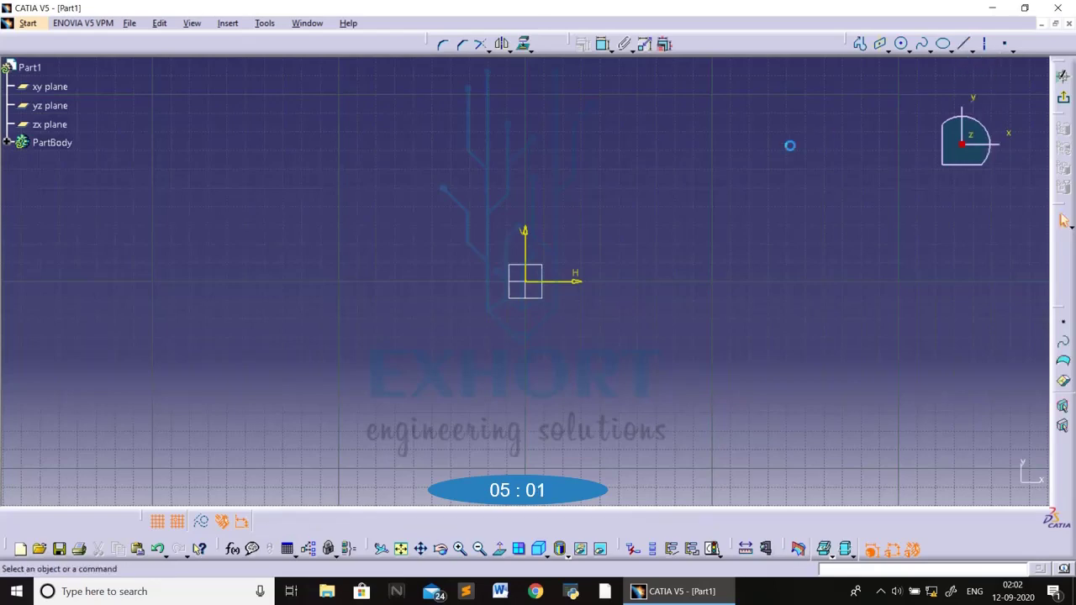
pyautogui.click(965, 45)
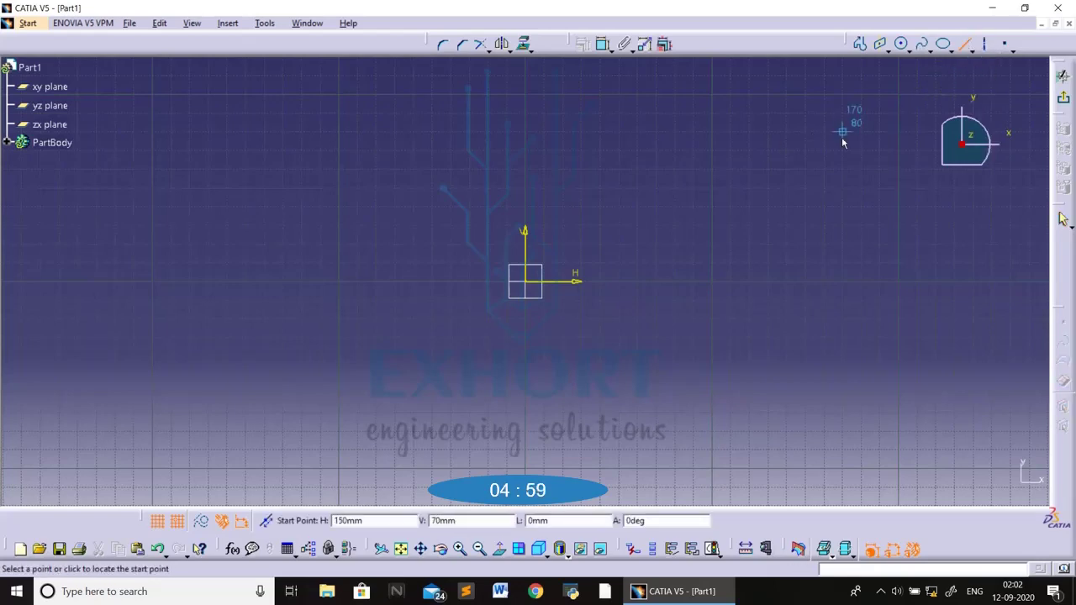
pyautogui.click(524, 284)
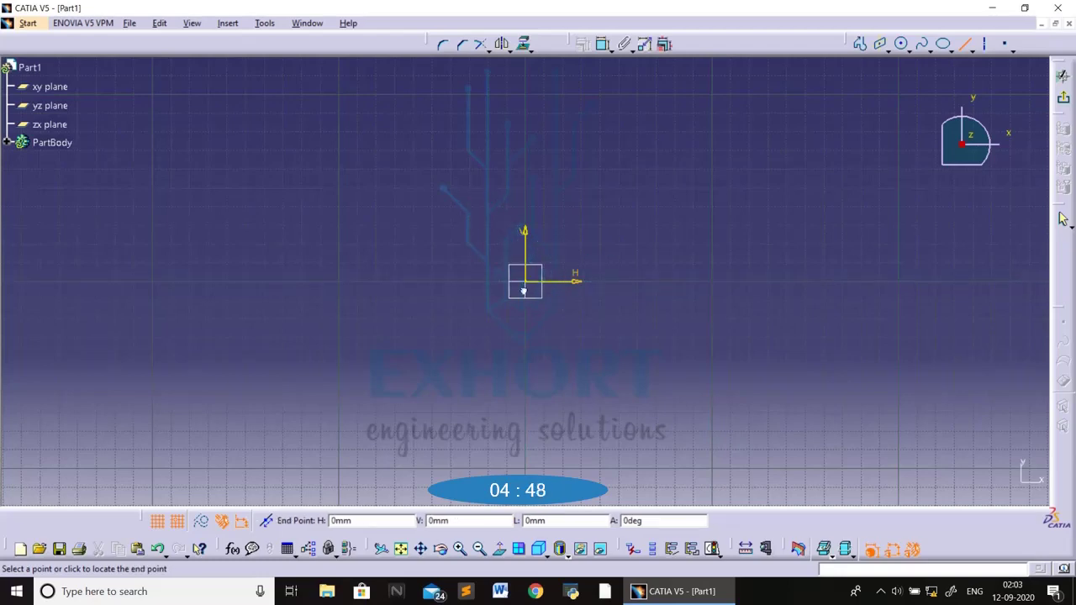
pyautogui.click(824, 282)
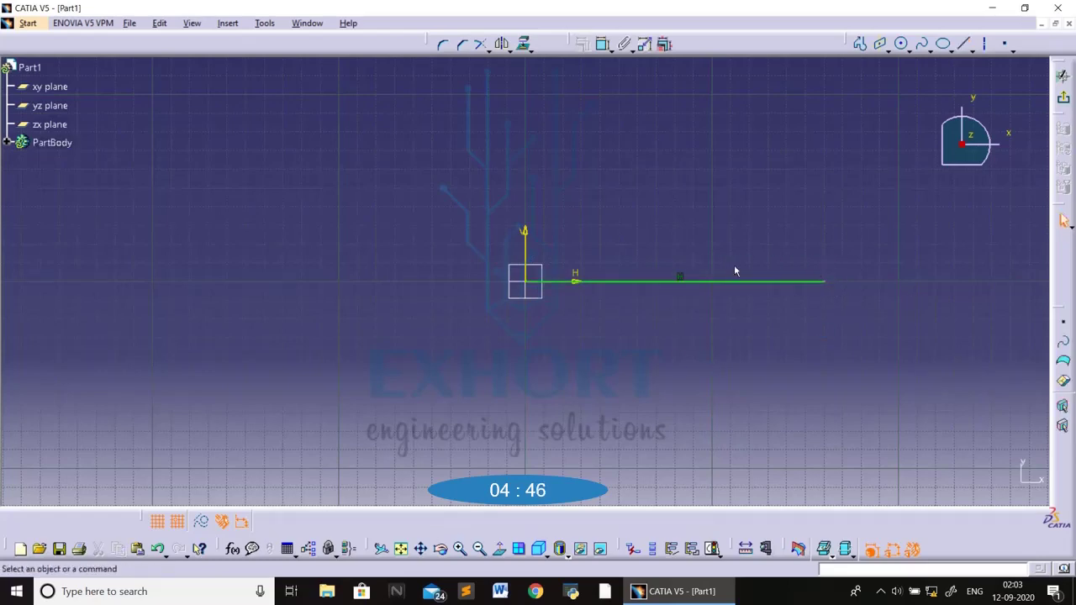
# Draw a vertical line at H -100 mm crossing the horizontal axis level, and delete both sketched lines
pyautogui.click(963, 43)
pyautogui.click(338, 151)
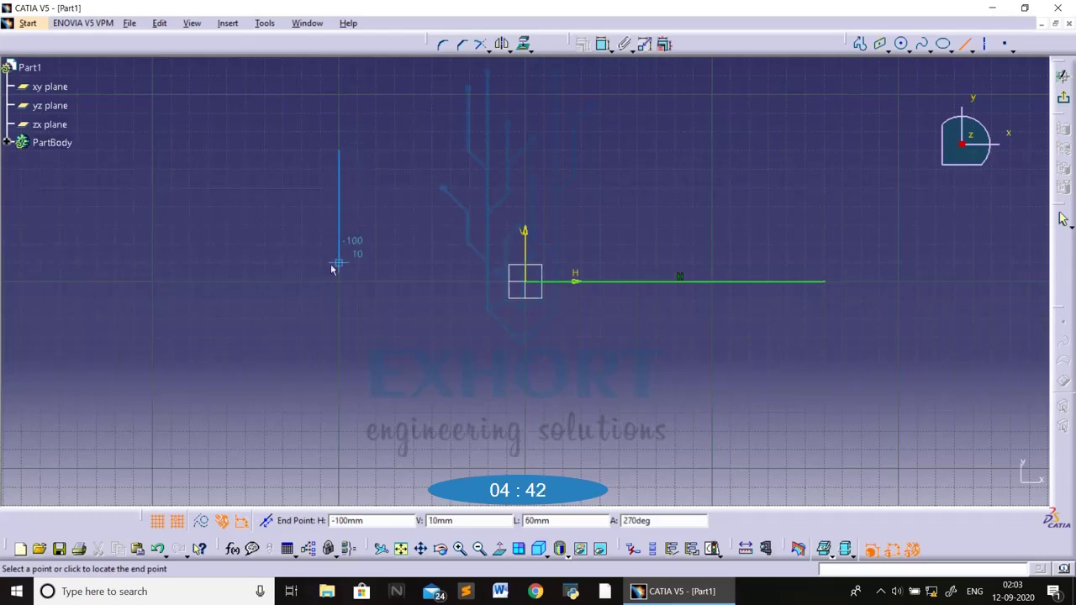
pyautogui.click(338, 352)
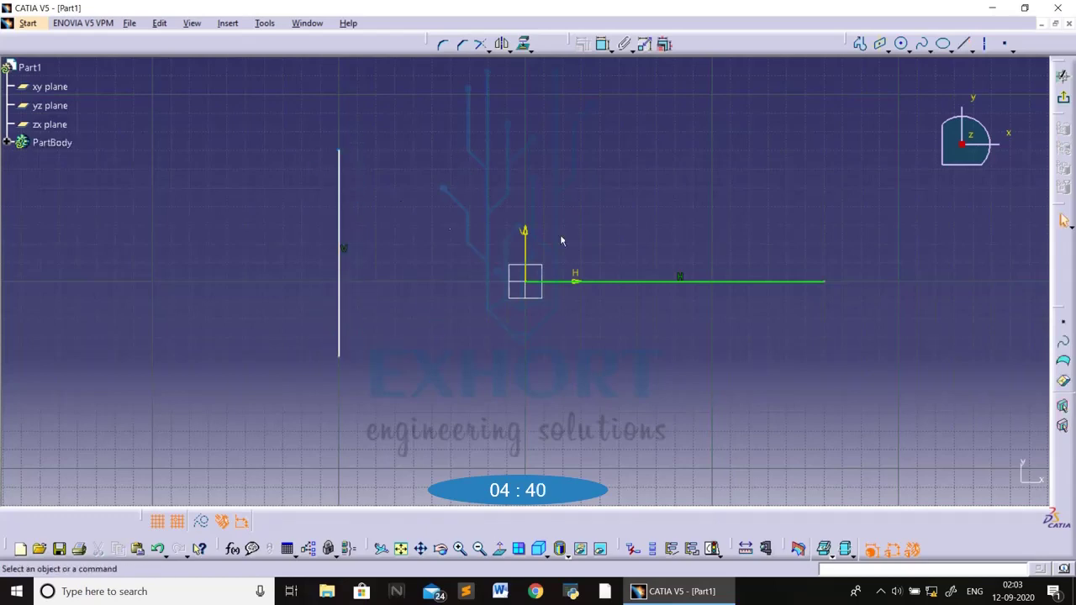
pyautogui.moveTo(276, 114)
pyautogui.mouseDown()
pyautogui.moveTo(792, 403)
pyautogui.moveTo(898, 419)
pyautogui.mouseUp()
pyautogui.press('Delete')
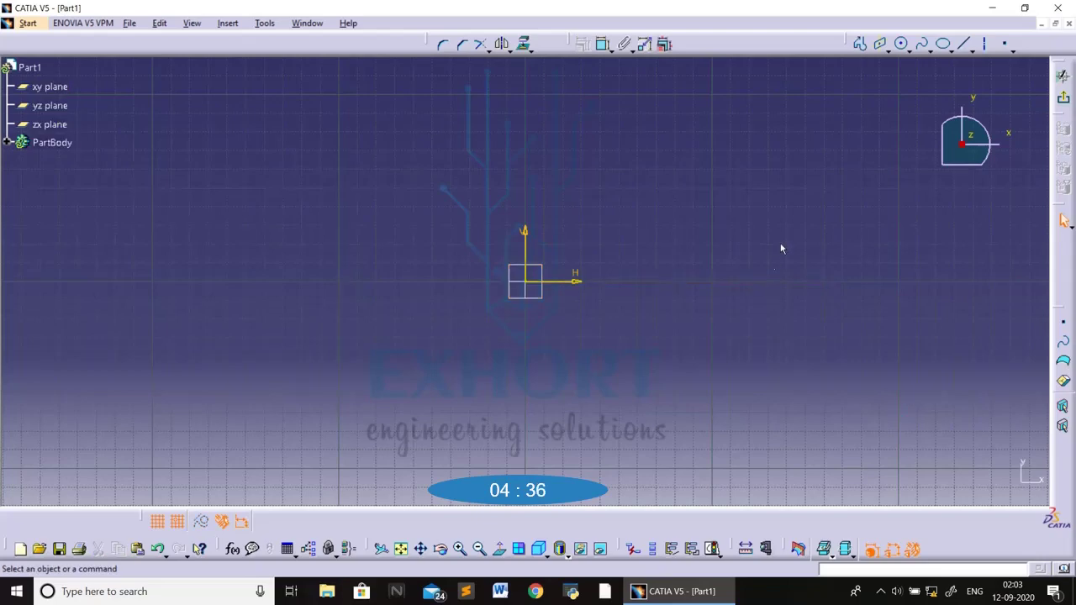
# Start a line at the origin and set its end point's H coordinate to -50 mm
pyautogui.click(964, 44)
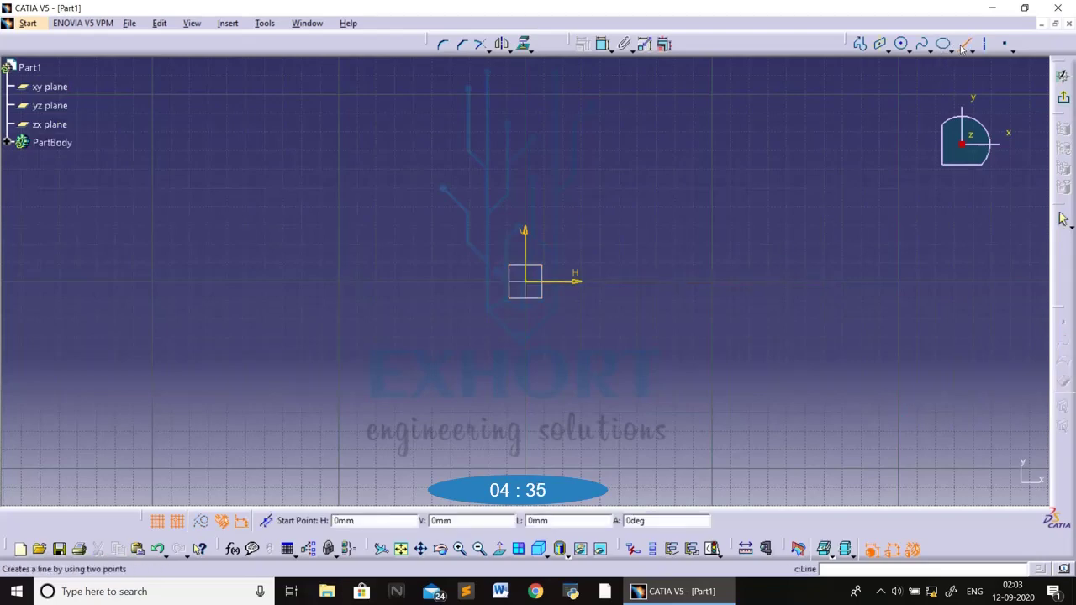
pyautogui.click(524, 281)
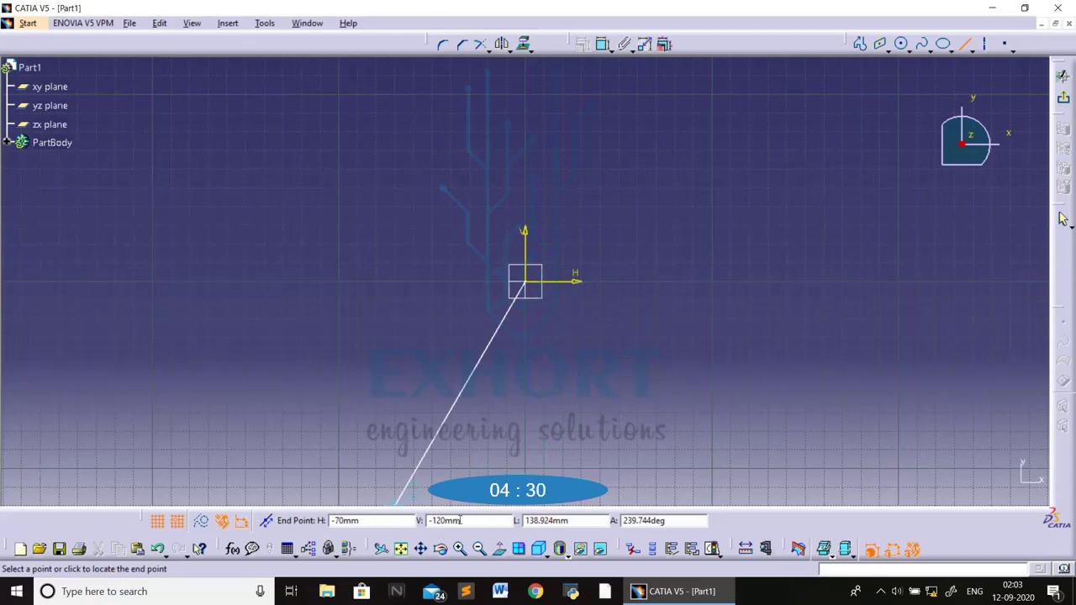
pyautogui.click(412, 520)
pyautogui.write('20')
pyautogui.press('Tab')
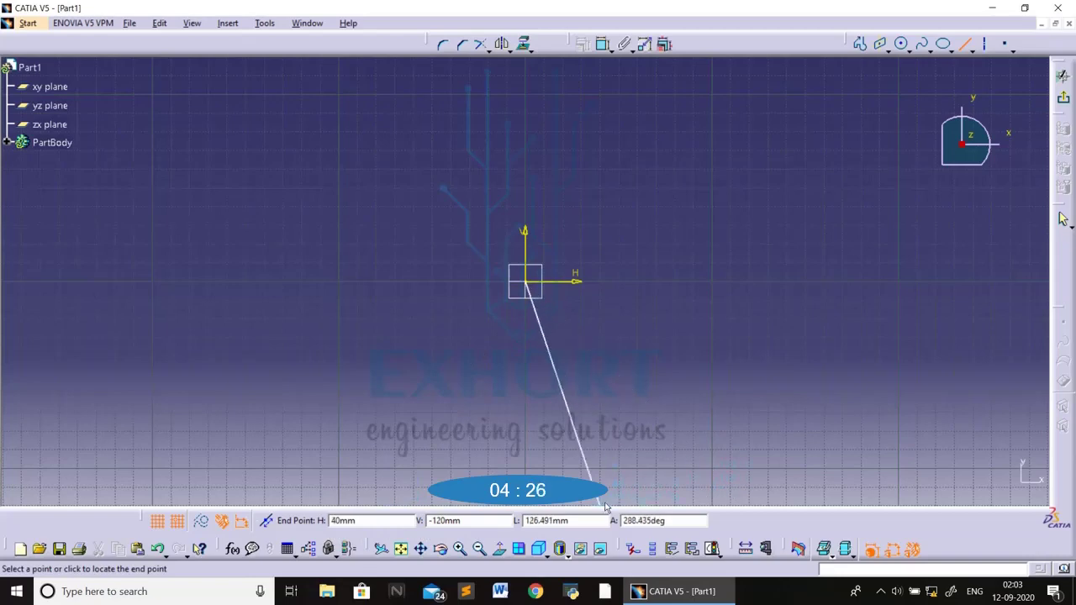
pyautogui.doubleClick(365, 522)
pyautogui.write('45')
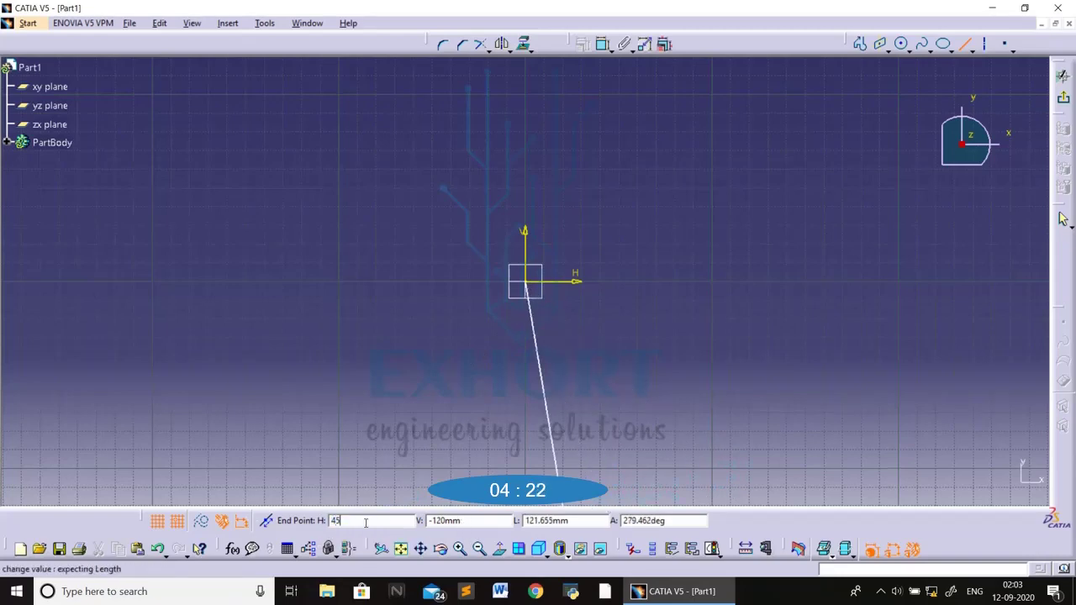
pyautogui.press('BackSpace')
pyautogui.press('BackSpace')
pyautogui.write('-50')
pyautogui.press('Tab')
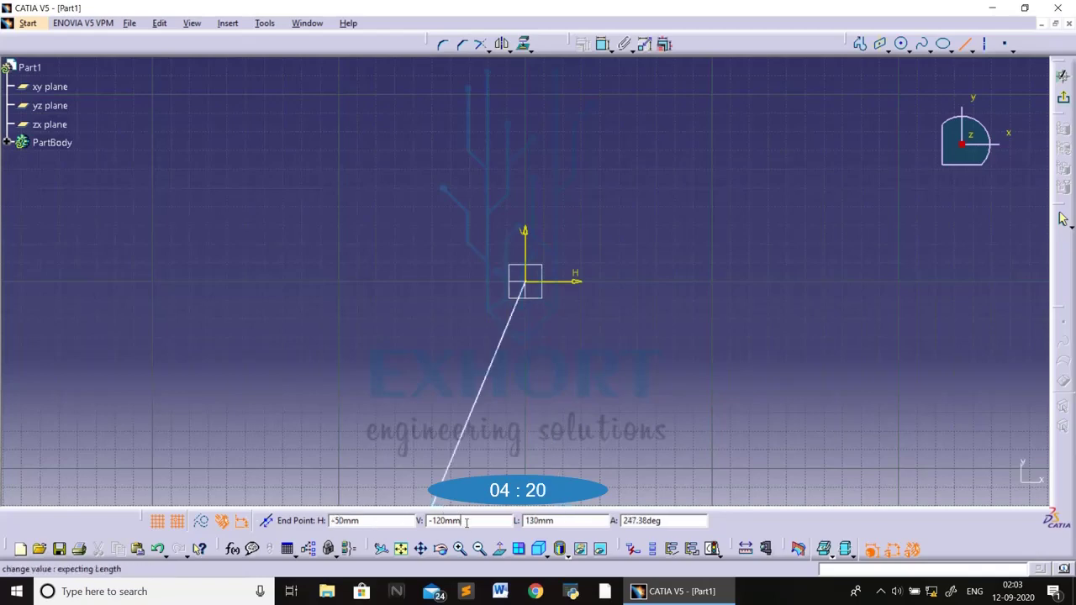
# Try to set the V coordinate of the line's end point to -77 mm
pyautogui.doubleClick(445, 521)
pyautogui.write('-7')
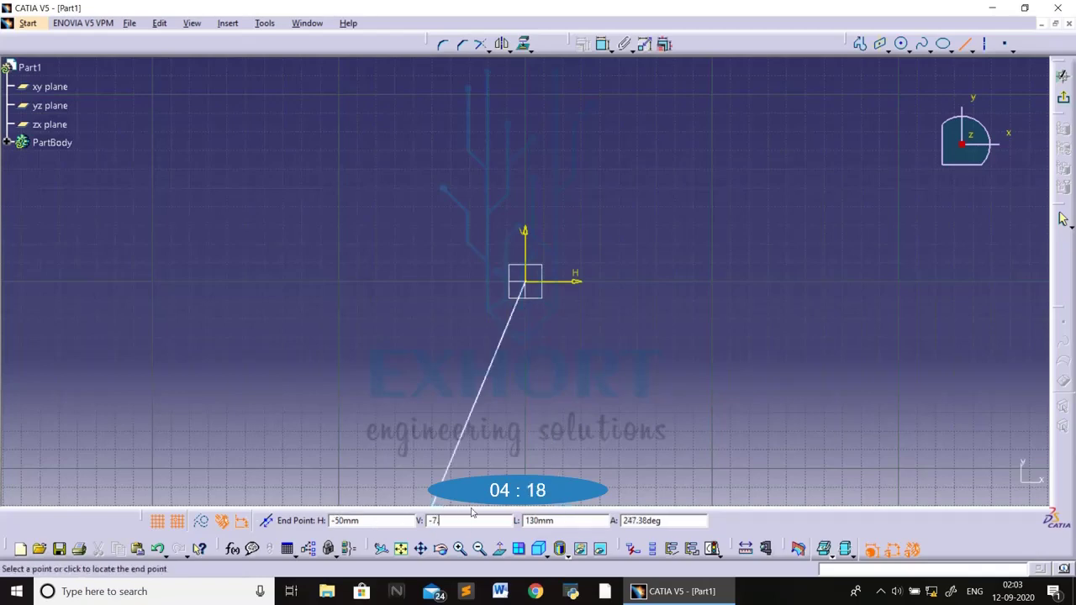
pyautogui.write('7')
pyautogui.press('Tab')
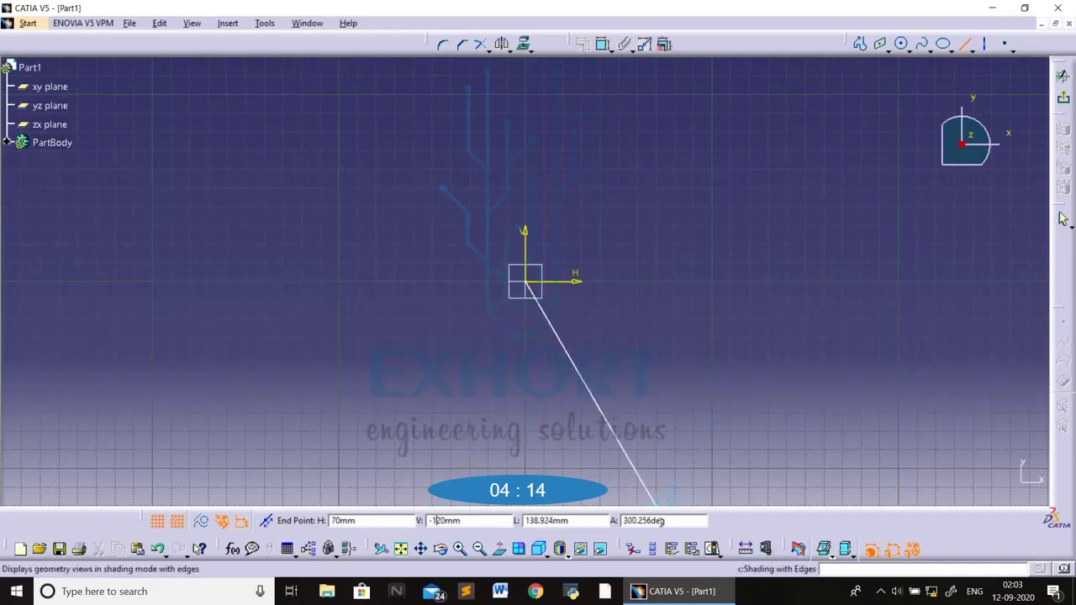
# Finish the line at a 45 degree angle with its end point at H -40 mm, V -40 mm, and delete it
pyautogui.click(668, 520)
pyautogui.doubleClick(671, 520)
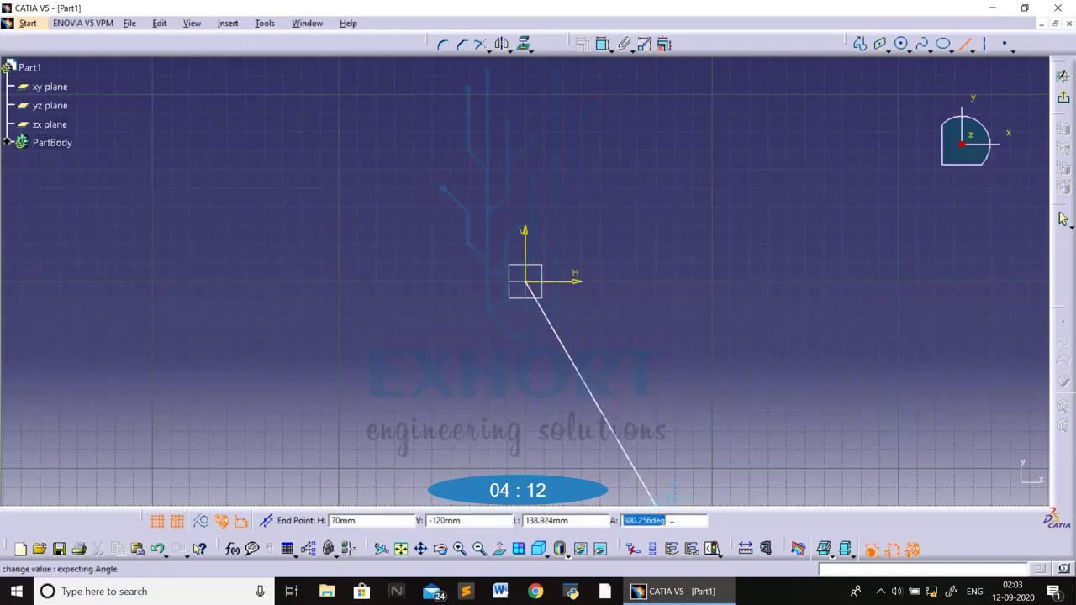
pyautogui.write('45')
pyautogui.press('Return')
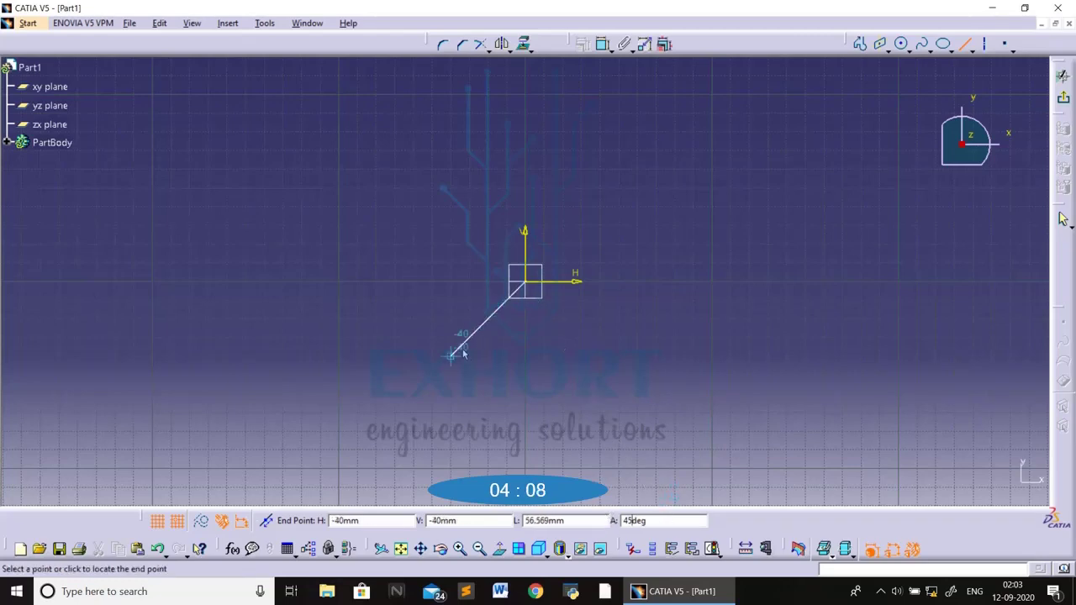
pyautogui.click(451, 354)
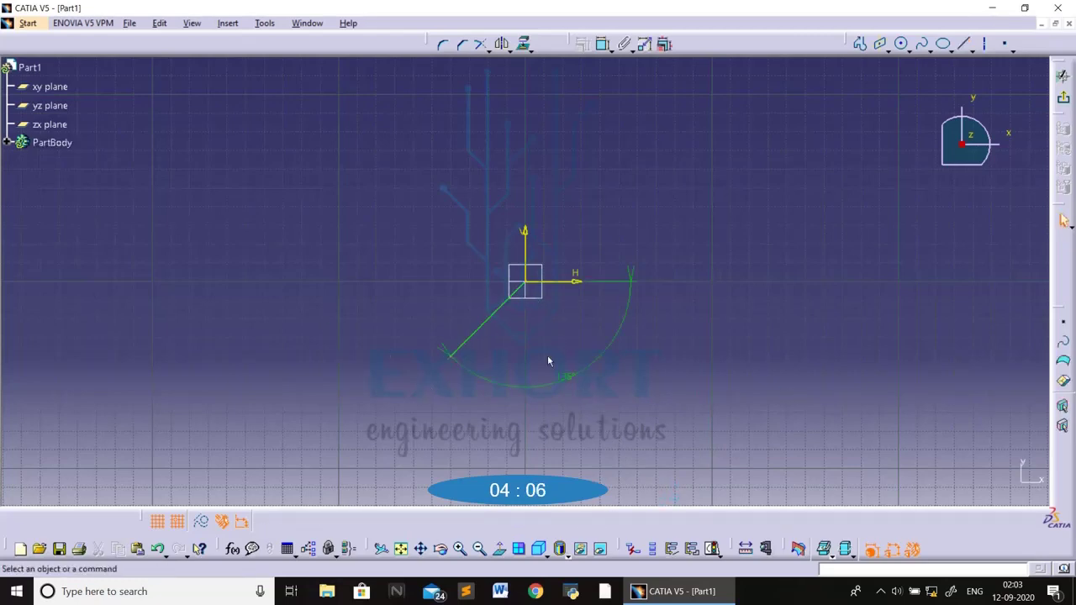
pyautogui.moveTo(387, 201)
pyautogui.mouseDown()
pyautogui.moveTo(529, 288)
pyautogui.moveTo(731, 438)
pyautogui.mouseUp()
pyautogui.press('Delete')
# Draw an inclined line from the origin into the positive H and V quadrant, and delete it
pyautogui.click(963, 44)
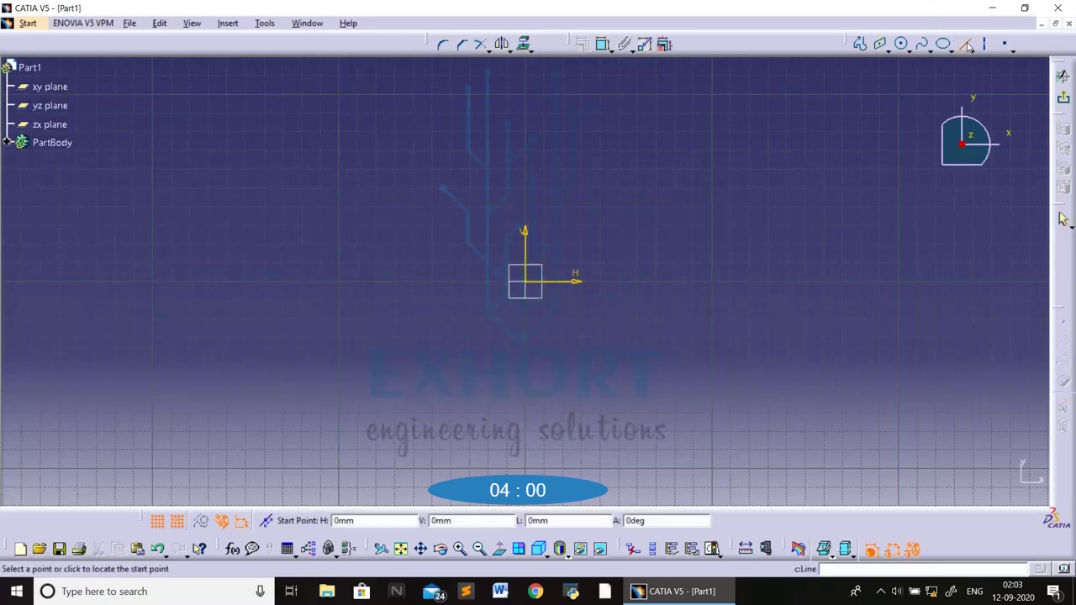
pyautogui.click(529, 288)
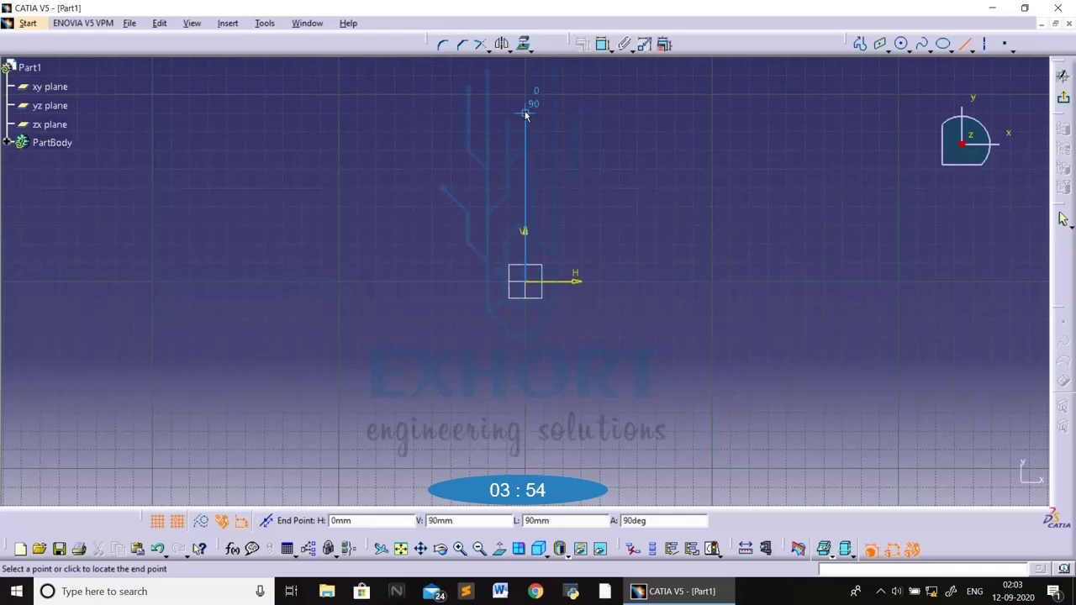
pyautogui.click(692, 171)
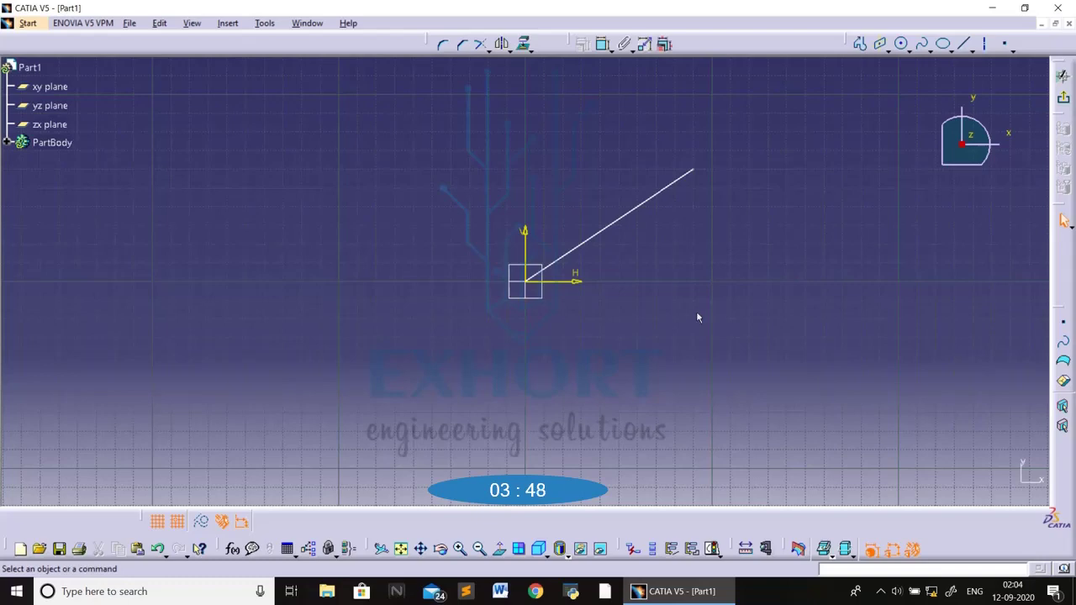
pyautogui.moveTo(509, 132); pyautogui.dragTo(795, 331)
pyautogui.press('Delete')
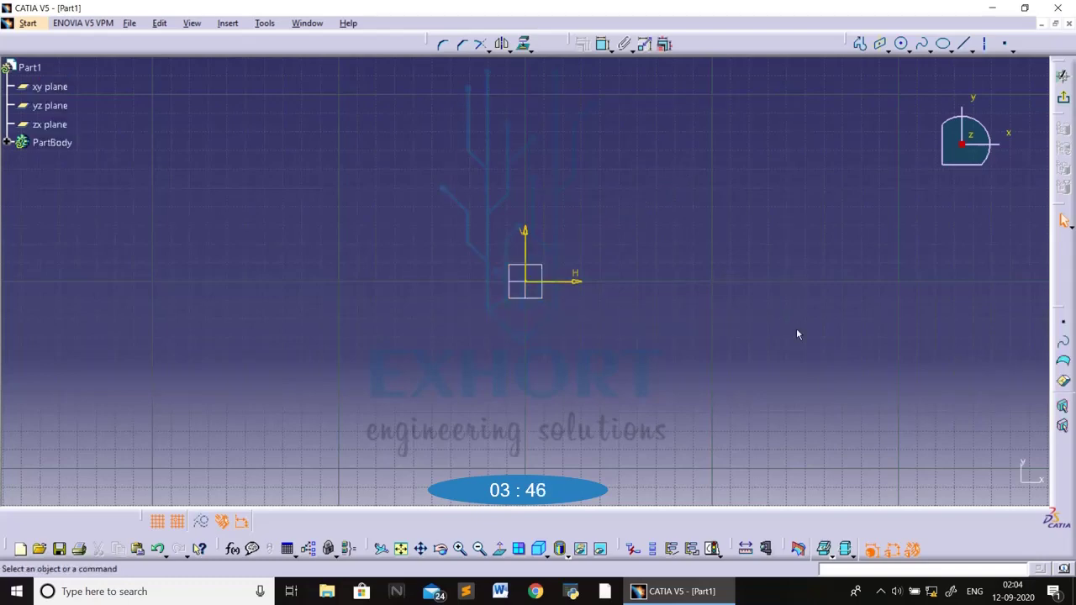
# Create a horizontal infinite line about 80 mm above the origin and clear the selection
pyautogui.click(974, 51)
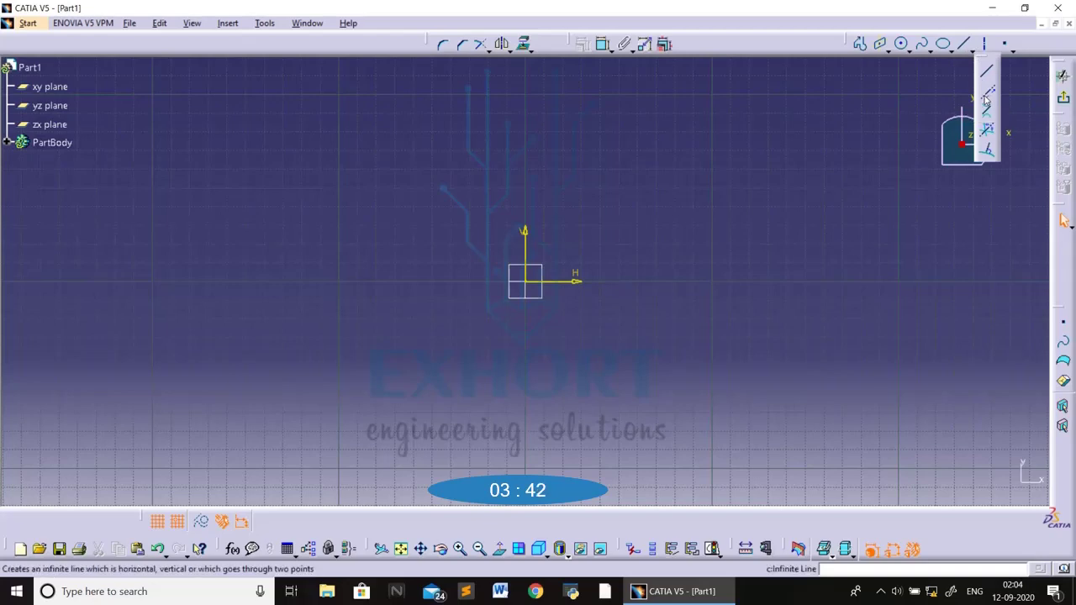
pyautogui.click(986, 99)
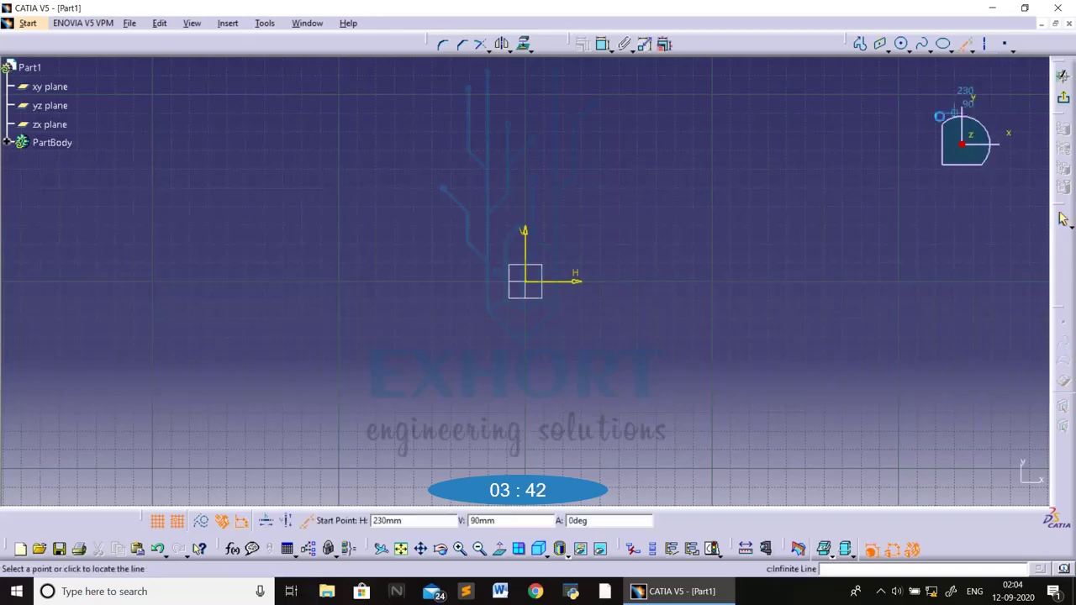
pyautogui.click(115, 132)
pyautogui.click(731, 132)
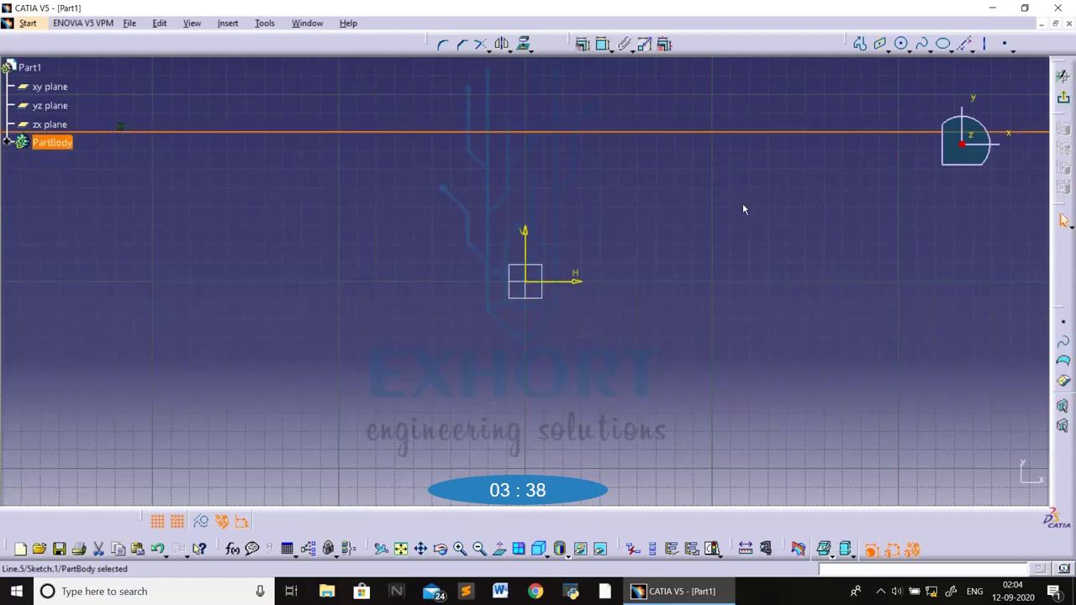
pyautogui.press('Escape')
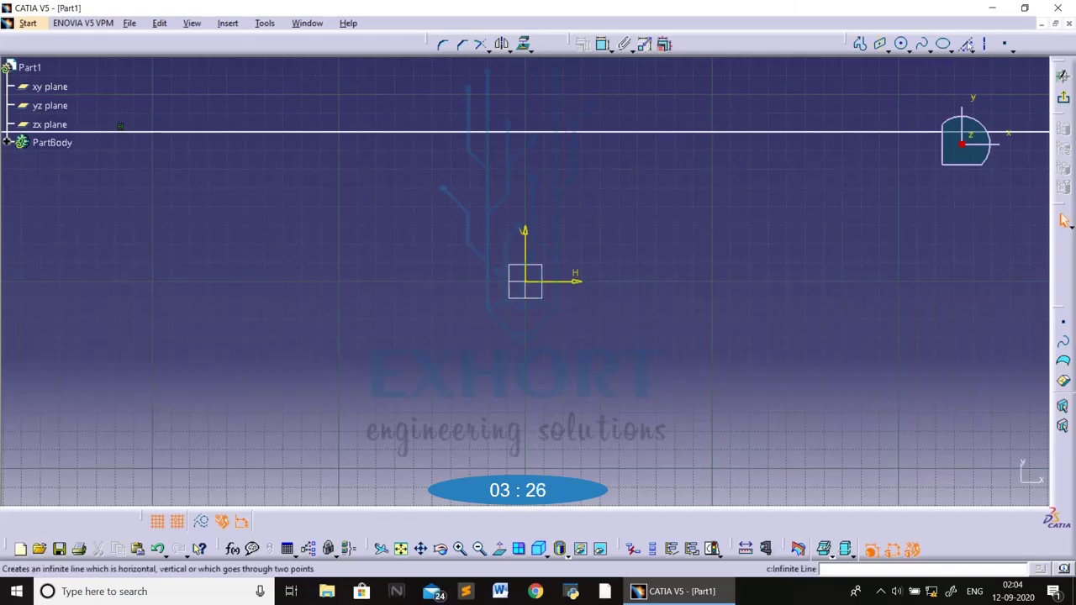
# Create a vertical infinite line about 70 mm from the origin on the negative H side
pyautogui.click(965, 43)
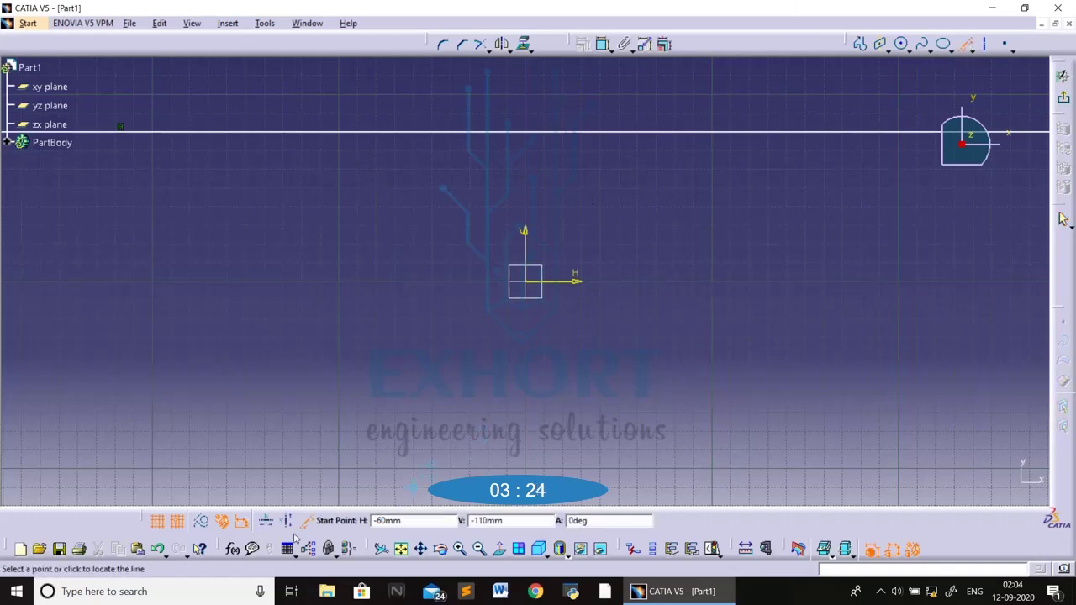
pyautogui.click(288, 521)
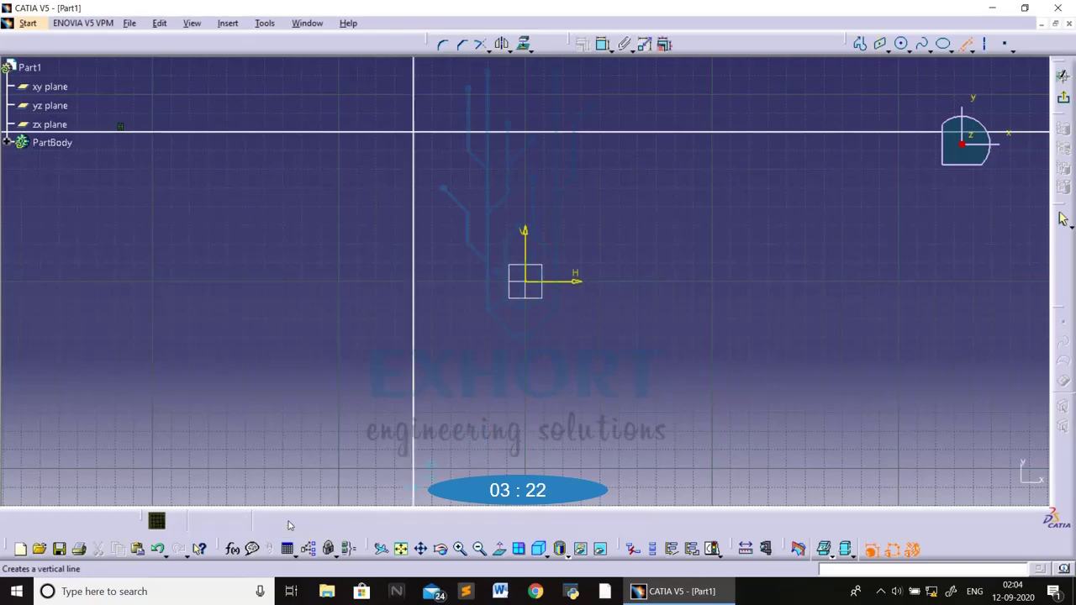
pyautogui.click(395, 221)
pyautogui.click(463, 191)
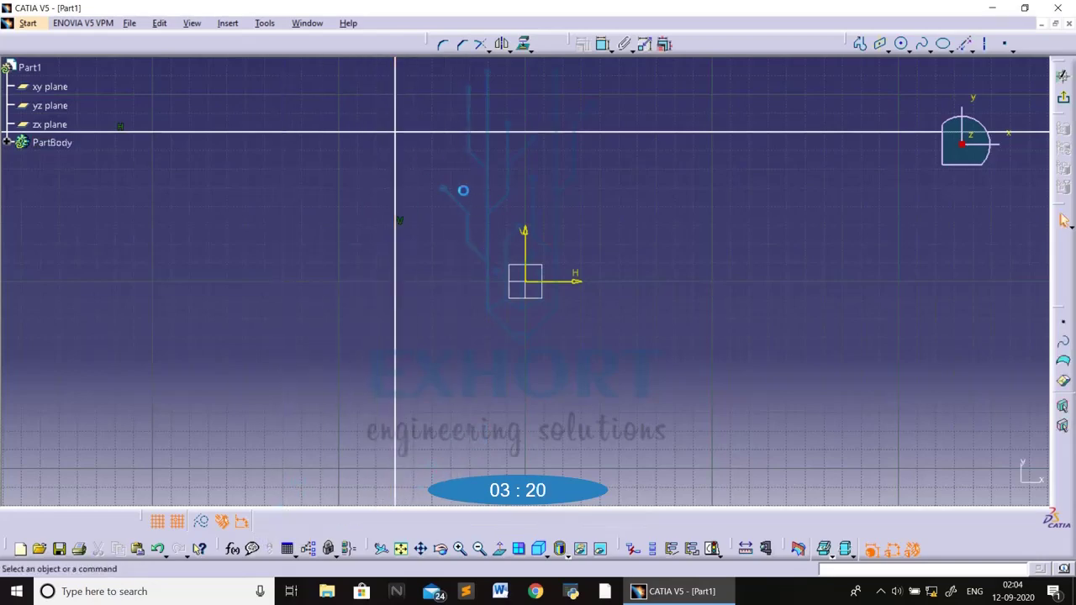
# Create an inclined infinite line through two points, rising toward positive H and V and passing close to the origin
pyautogui.click(965, 43)
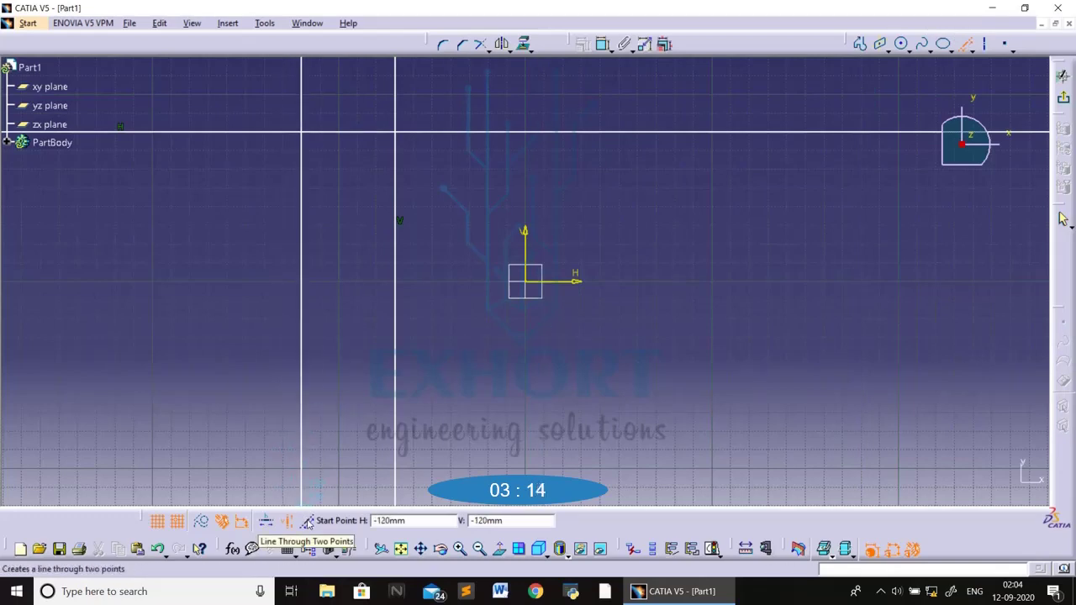
pyautogui.click(307, 522)
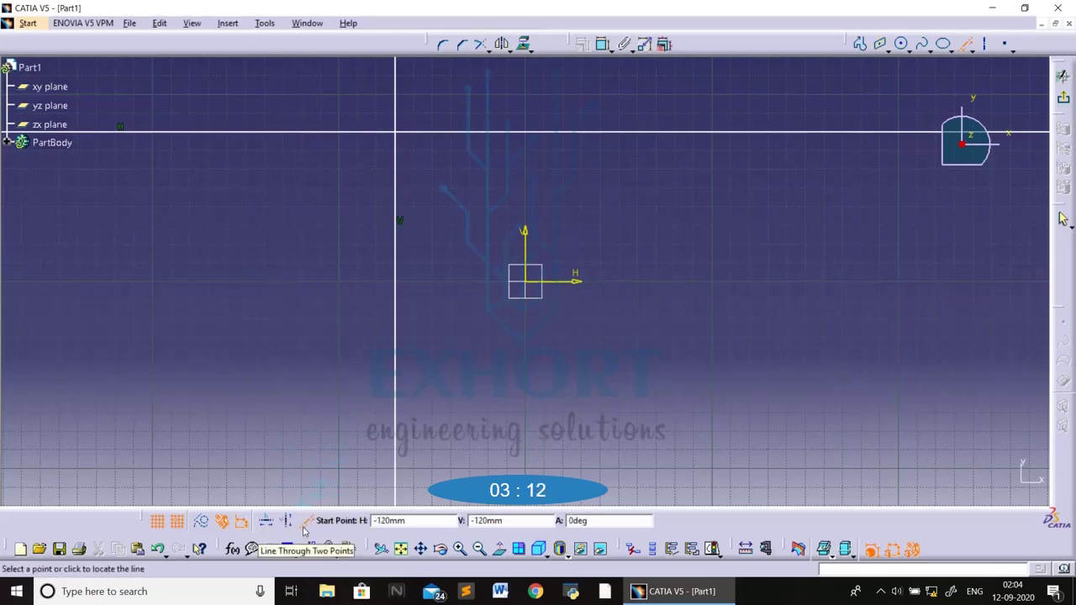
pyautogui.click(545, 304)
pyautogui.click(639, 190)
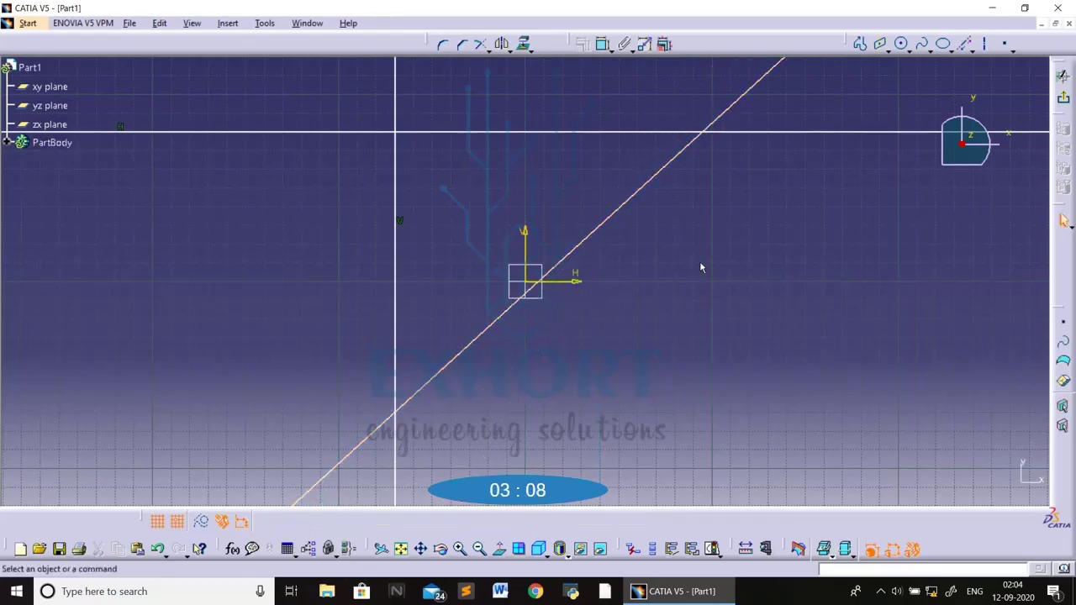
# Undo the inclined, vertical and horizontal infinite lines to empty the sketch
pyautogui.hotkey('ctrl', 'z')
pyautogui.hotkey('ctrl', 'z')
pyautogui.hotkey('ctrl', 'z')
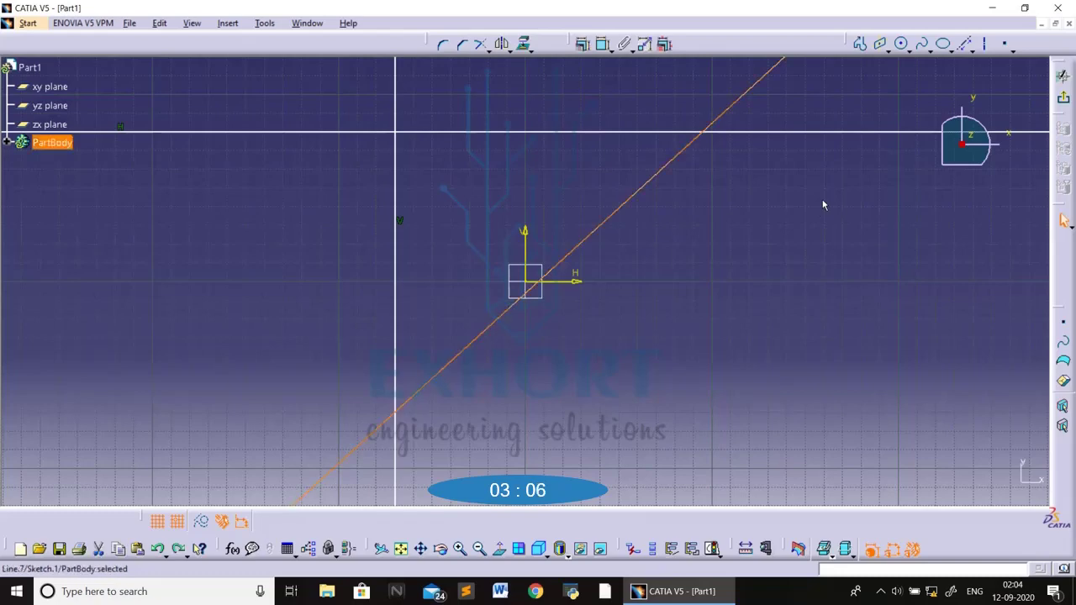
# Draw two circles, one on each side of the vertical axis, with the one on the positive H side larger and higher
pyautogui.click(971, 51)
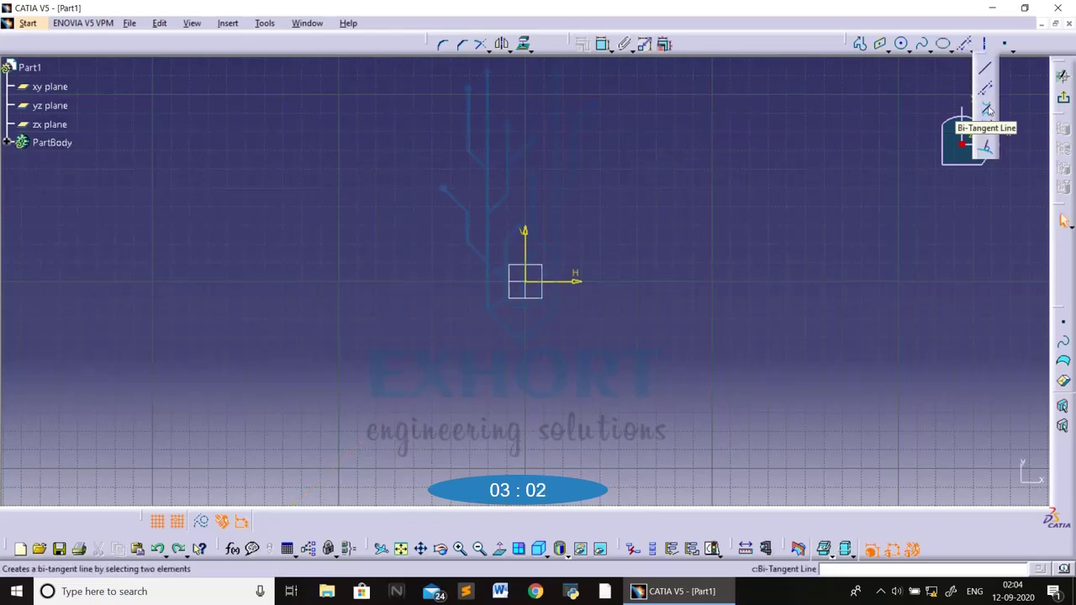
pyautogui.click(807, 164)
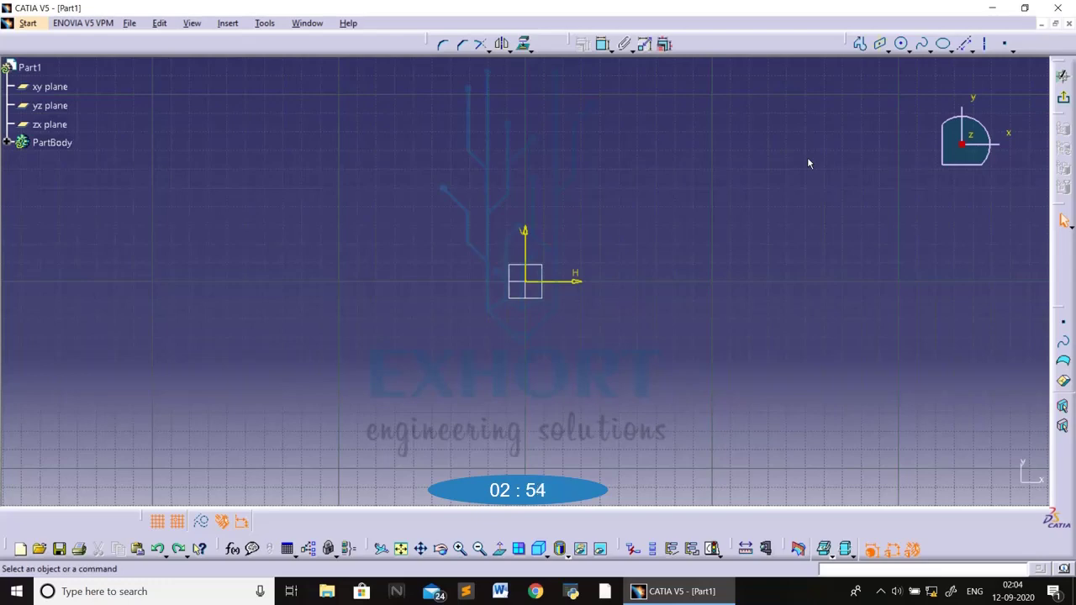
pyautogui.click(900, 44)
pyautogui.click(319, 244)
pyautogui.click(388, 285)
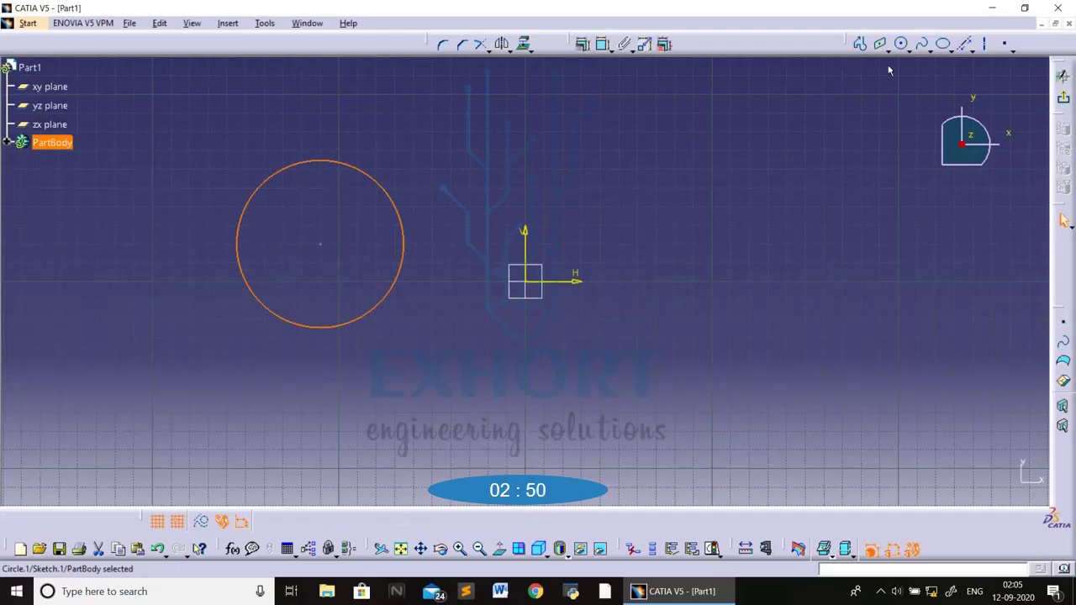
pyautogui.click(902, 44)
pyautogui.click(730, 188)
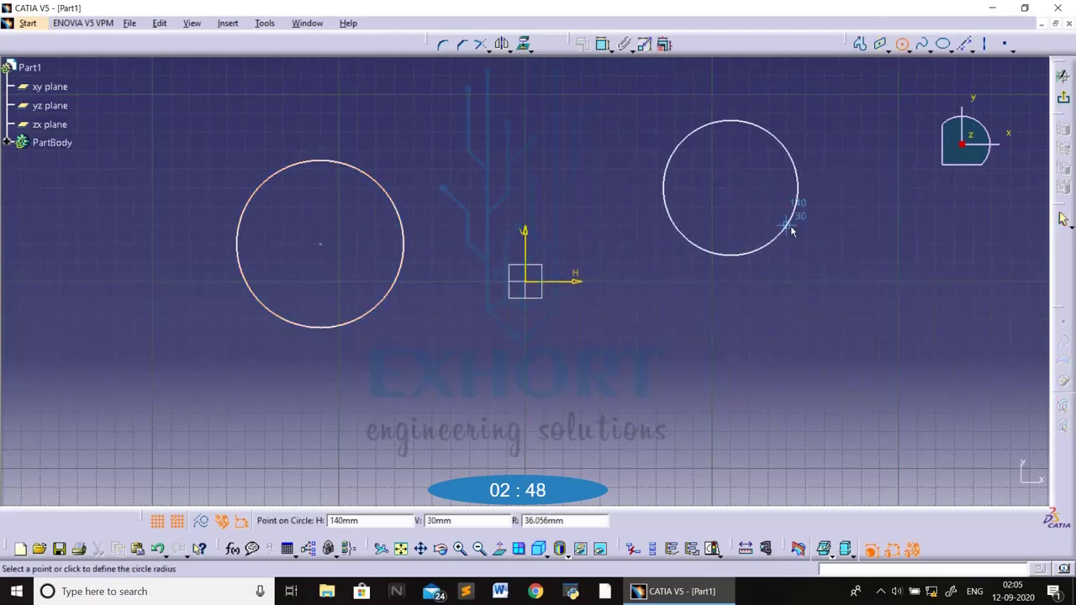
pyautogui.click(805, 263)
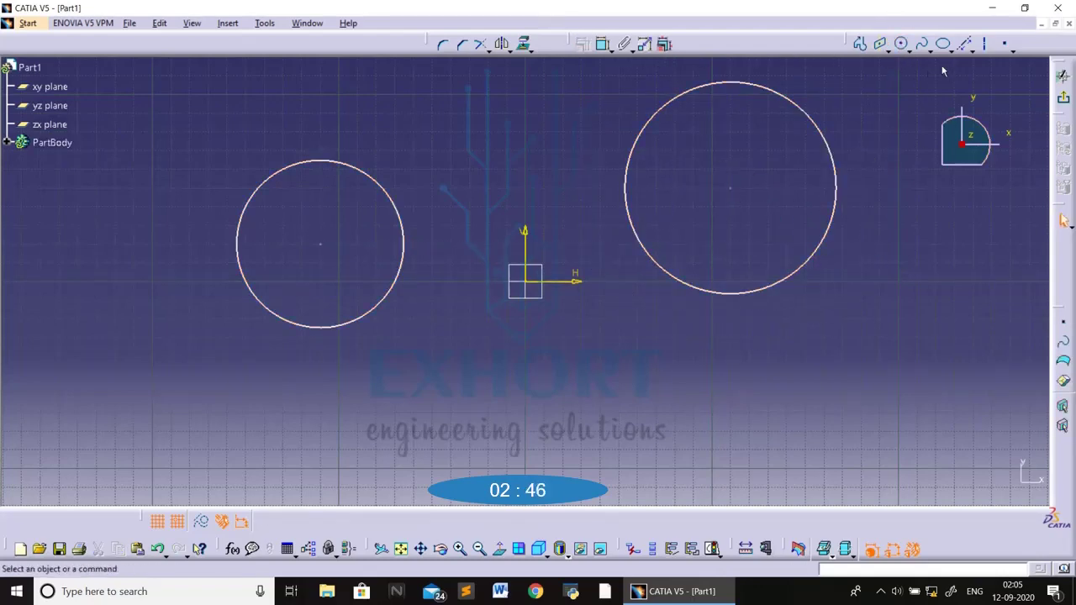
# Connect the two circles with bi-tangent lines, one along their upper sides and one along their lower sides
pyautogui.click(984, 49)
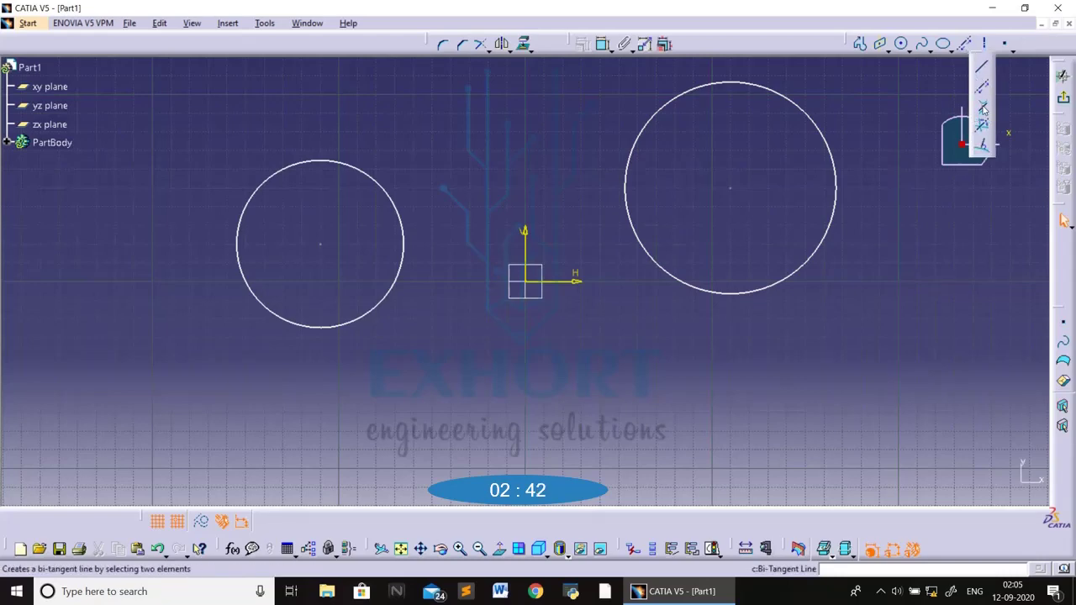
pyautogui.click(982, 109)
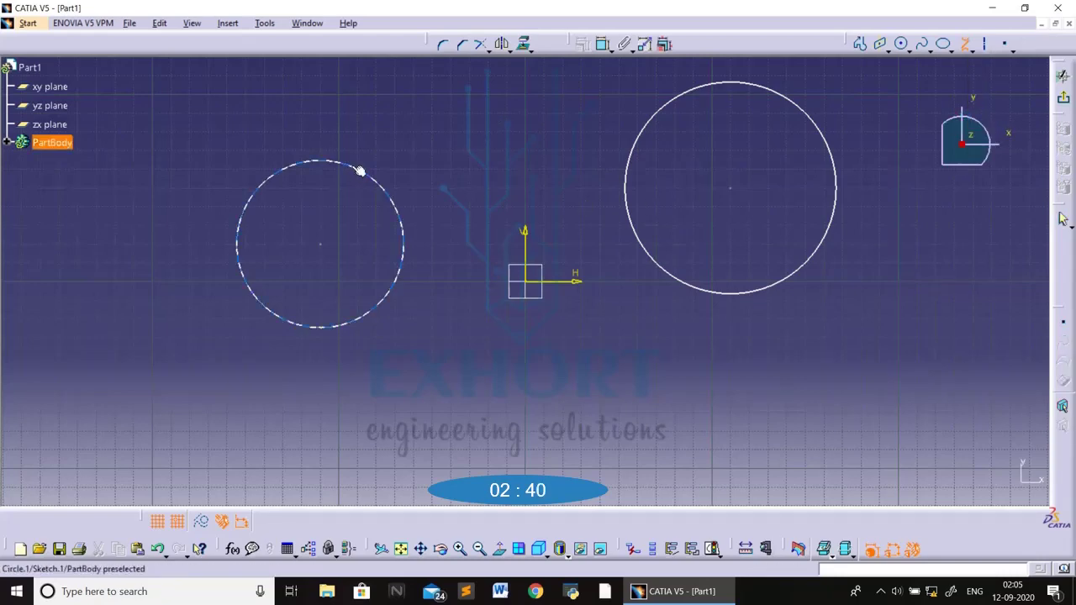
pyautogui.click(322, 160)
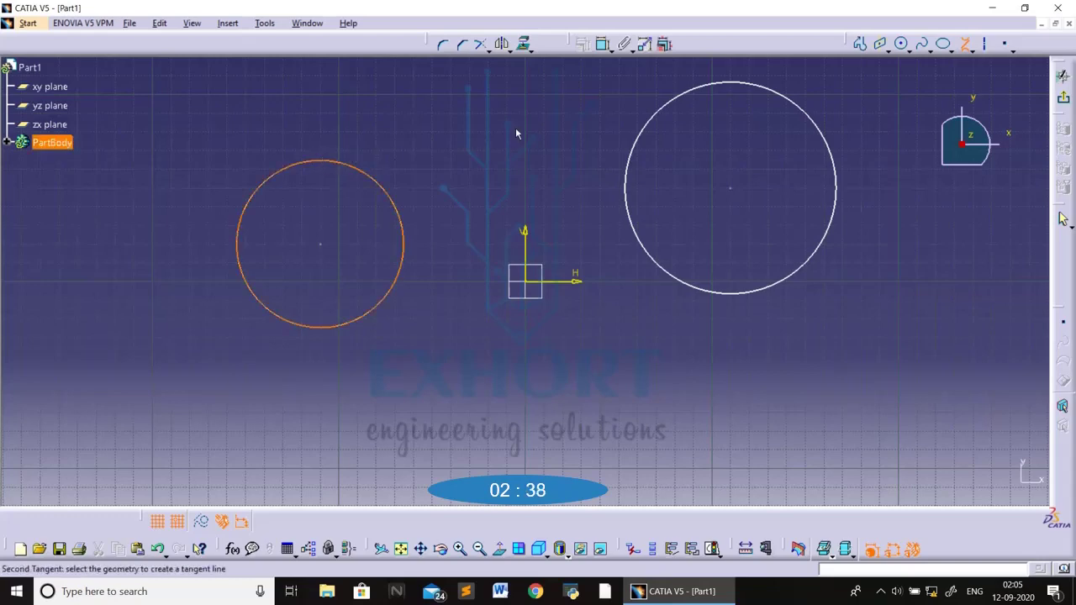
pyautogui.click(701, 88)
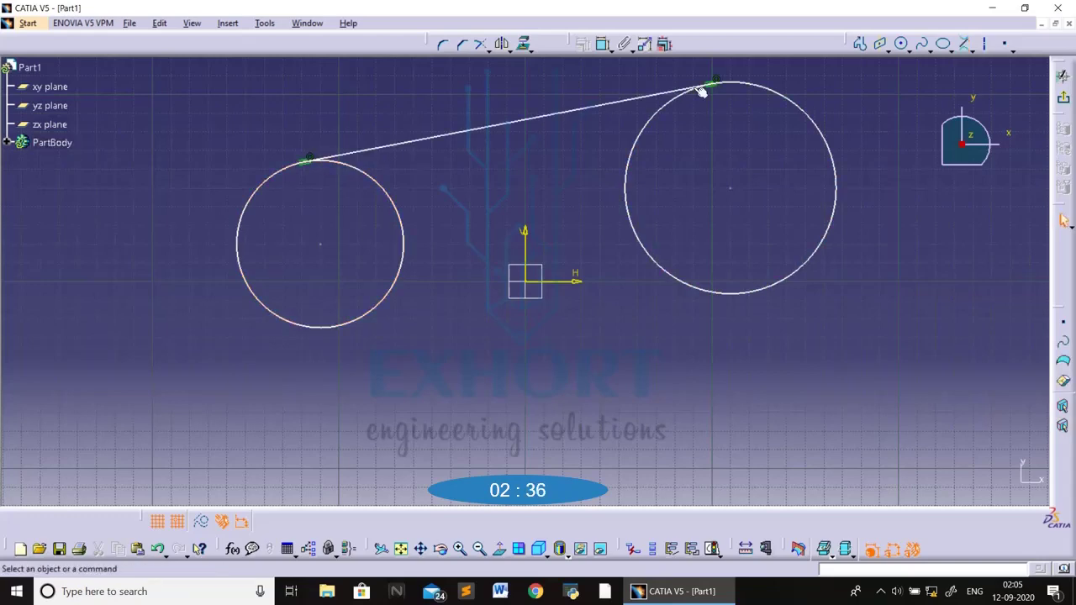
pyautogui.click(965, 44)
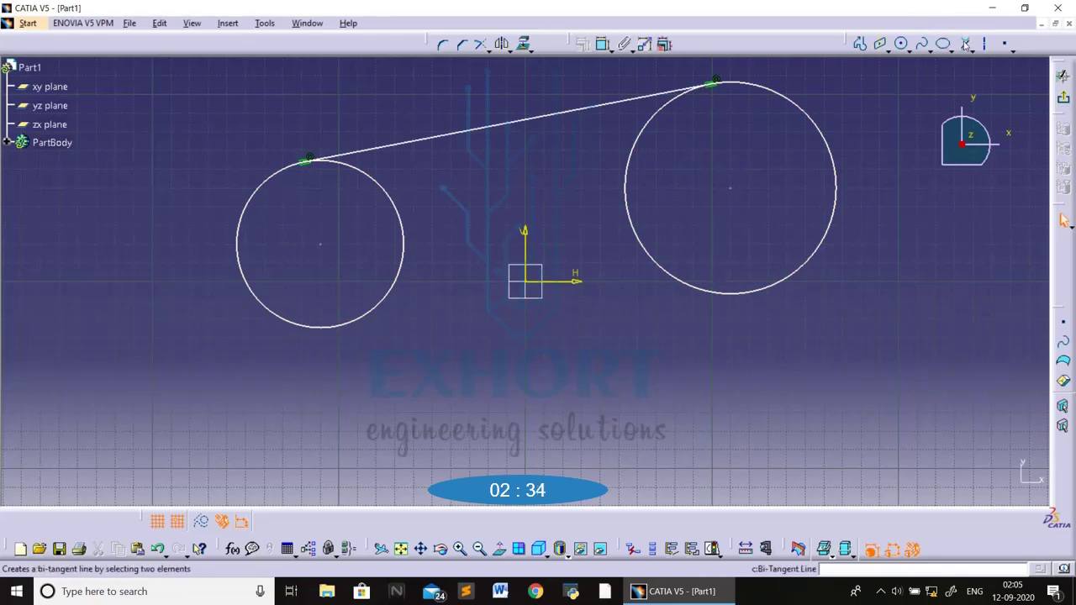
pyautogui.click(342, 325)
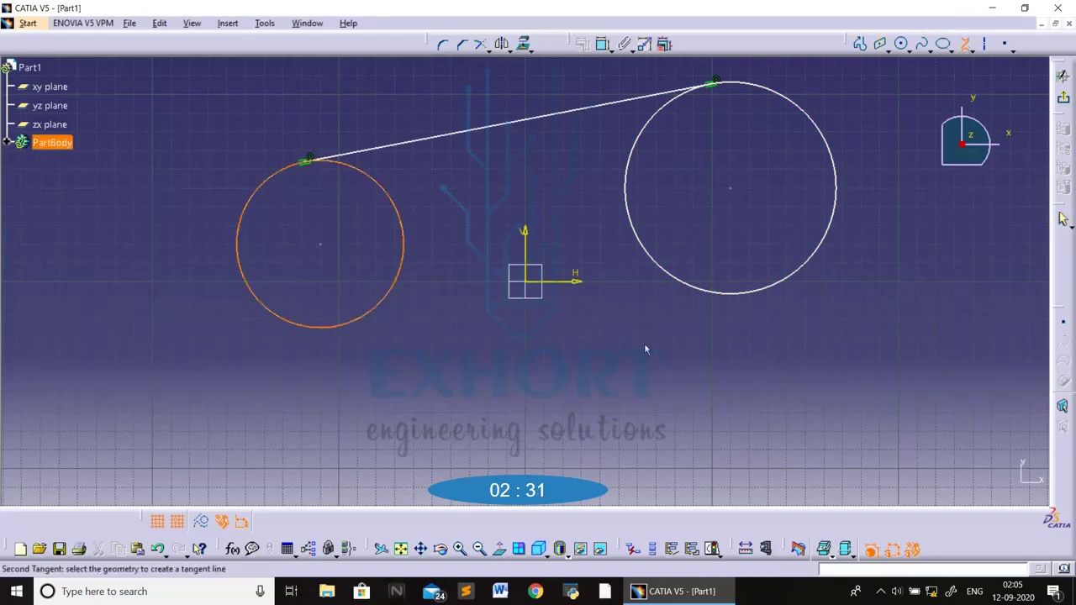
pyautogui.click(748, 300)
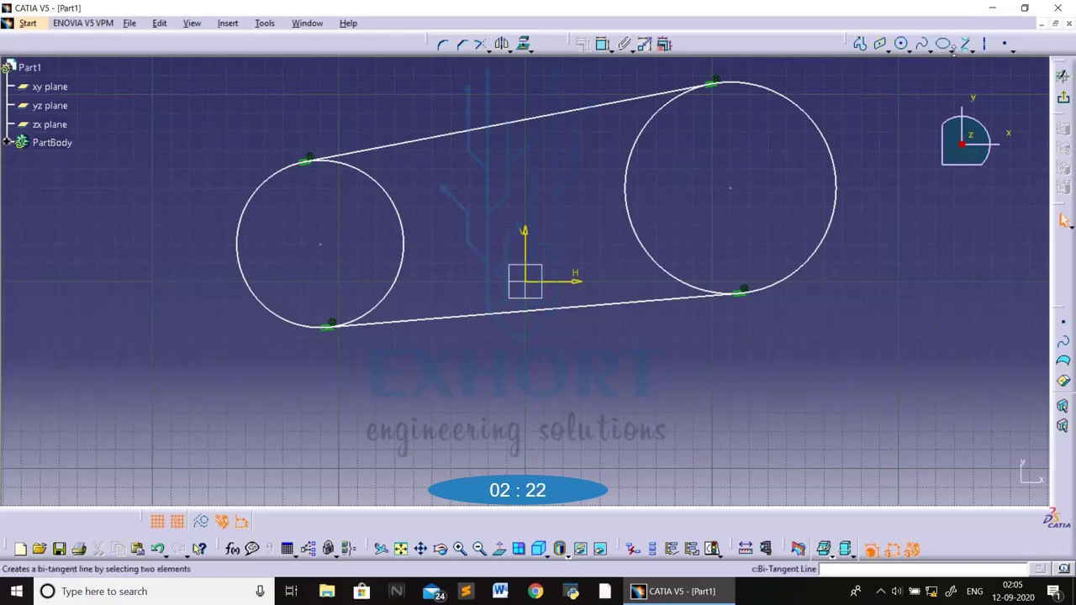
# Undo the bi-tangent lines and both circles until the sketch is empty
pyautogui.click(971, 50)
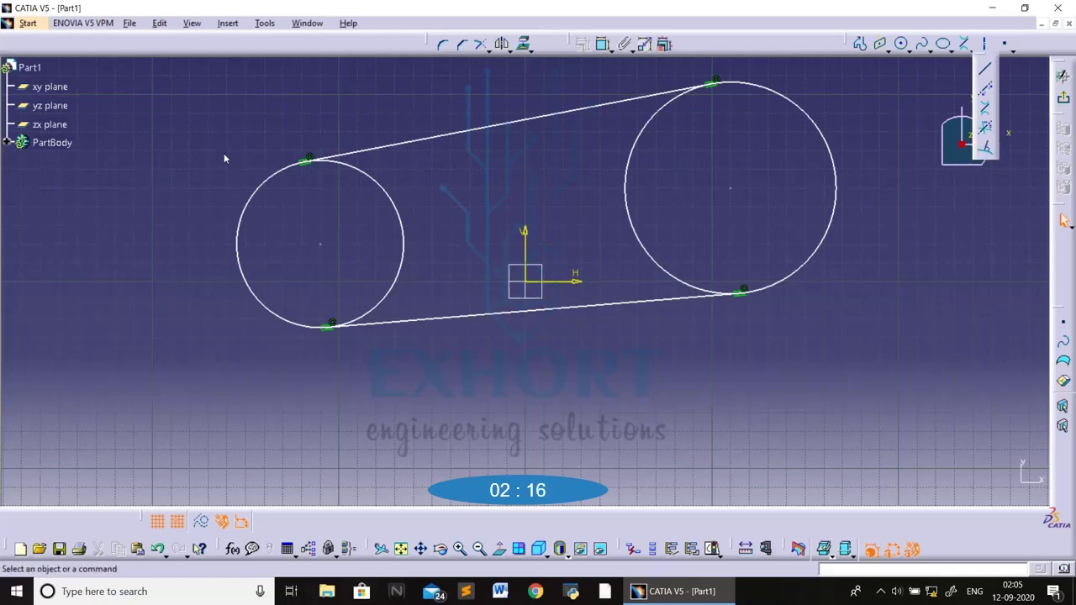
pyautogui.hotkey('ctrl', 'z')
pyautogui.hotkey('ctrl', 'z')
pyautogui.hotkey('ctrl', 'z')
pyautogui.hotkey('ctrl', 'z')
pyautogui.hotkey('ctrl', 'z')
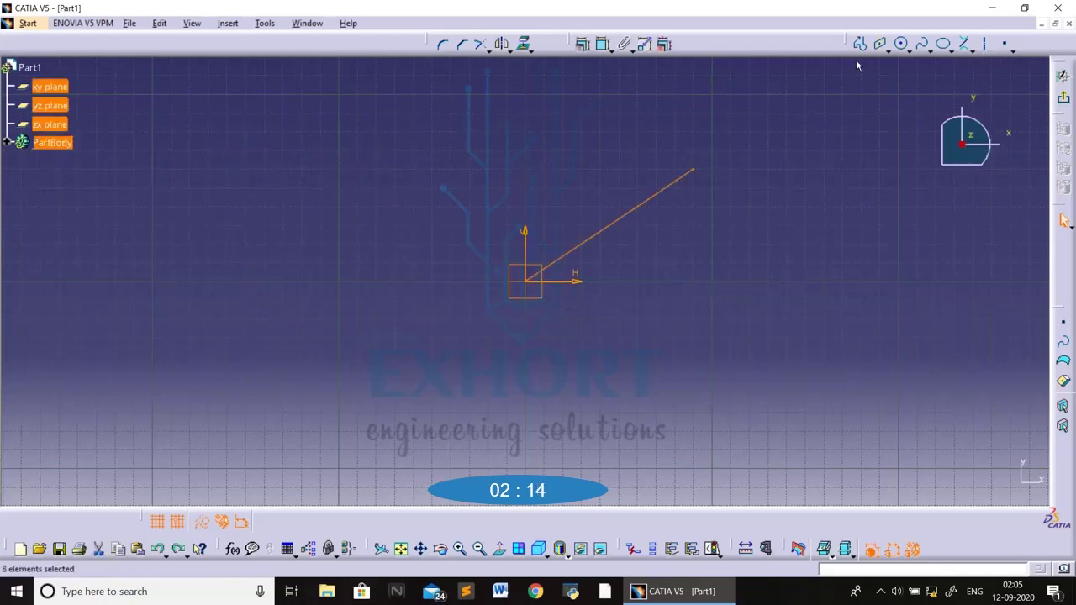
pyautogui.hotkey('ctrl', 'z')
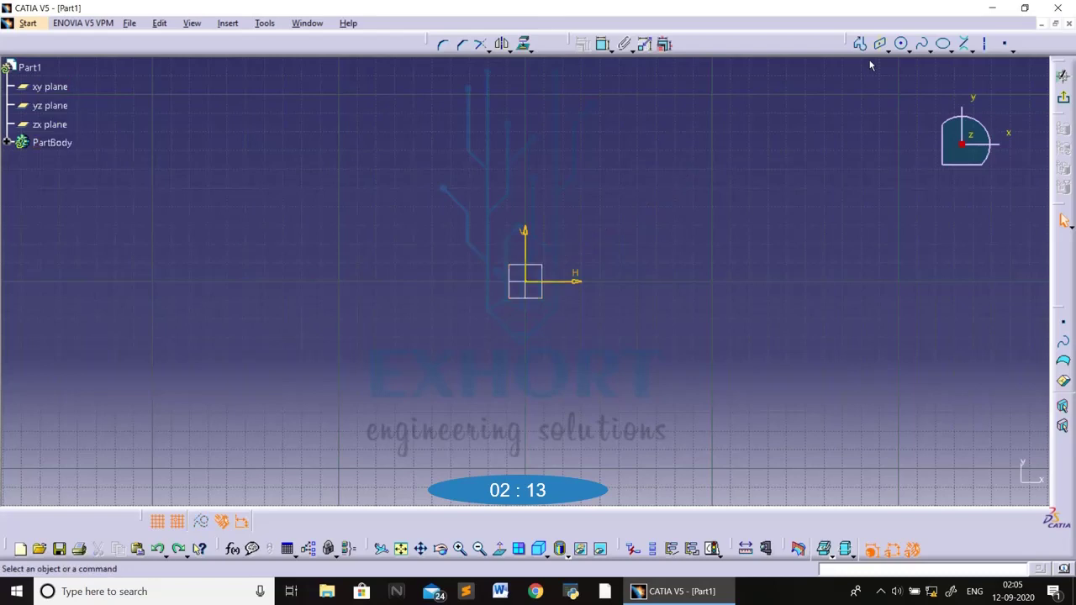
# Draw two inclined two-point lines that cross each other on the negative H side of the origin
pyautogui.click(972, 51)
pyautogui.click(985, 63)
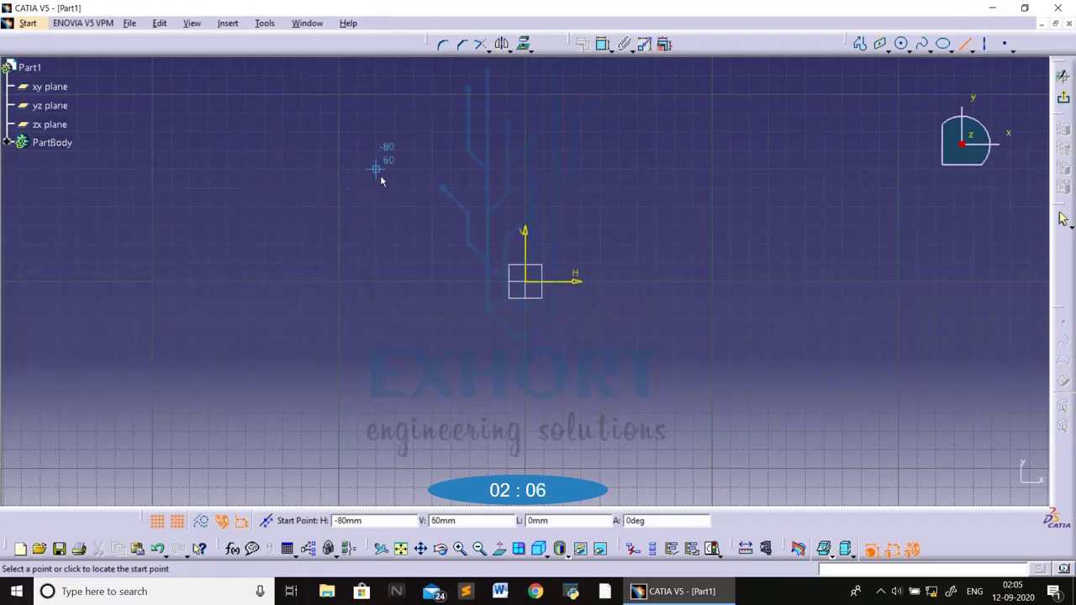
pyautogui.click(320, 187)
pyautogui.click(559, 373)
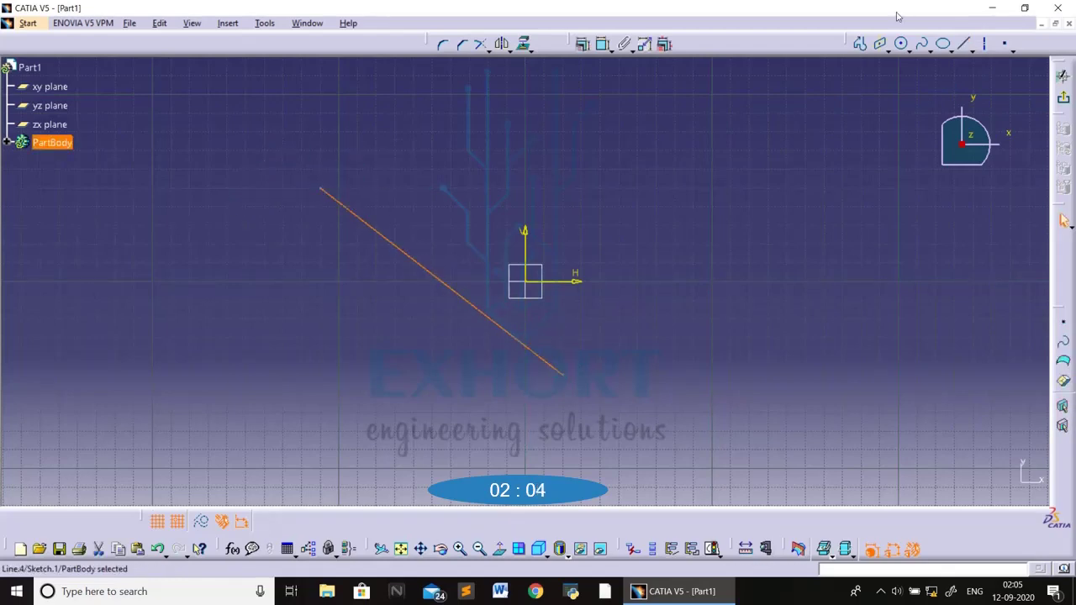
pyautogui.click(965, 44)
pyautogui.click(506, 206)
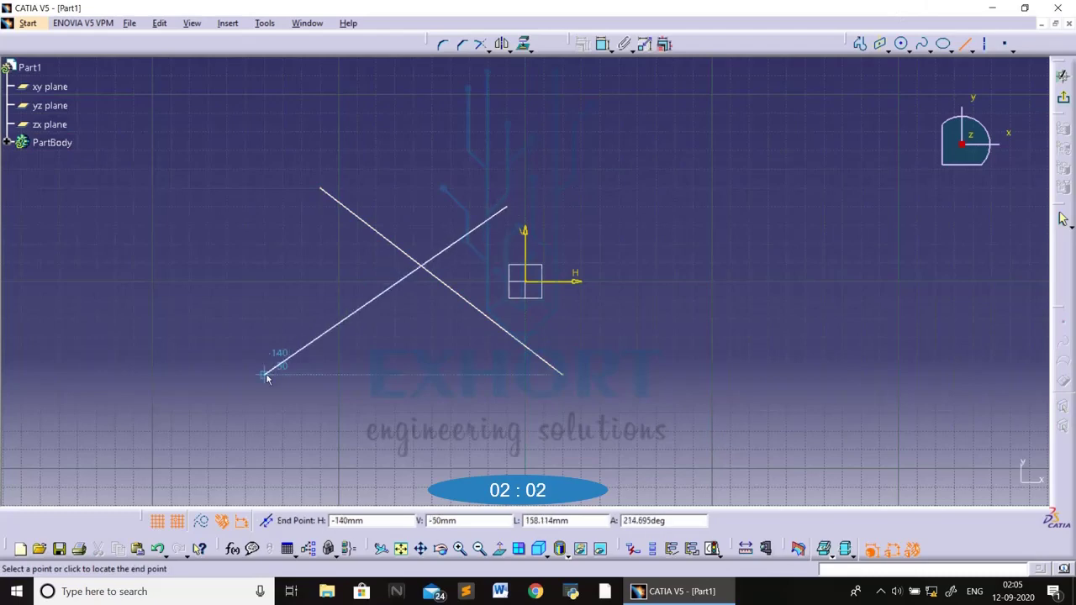
pyautogui.click(245, 392)
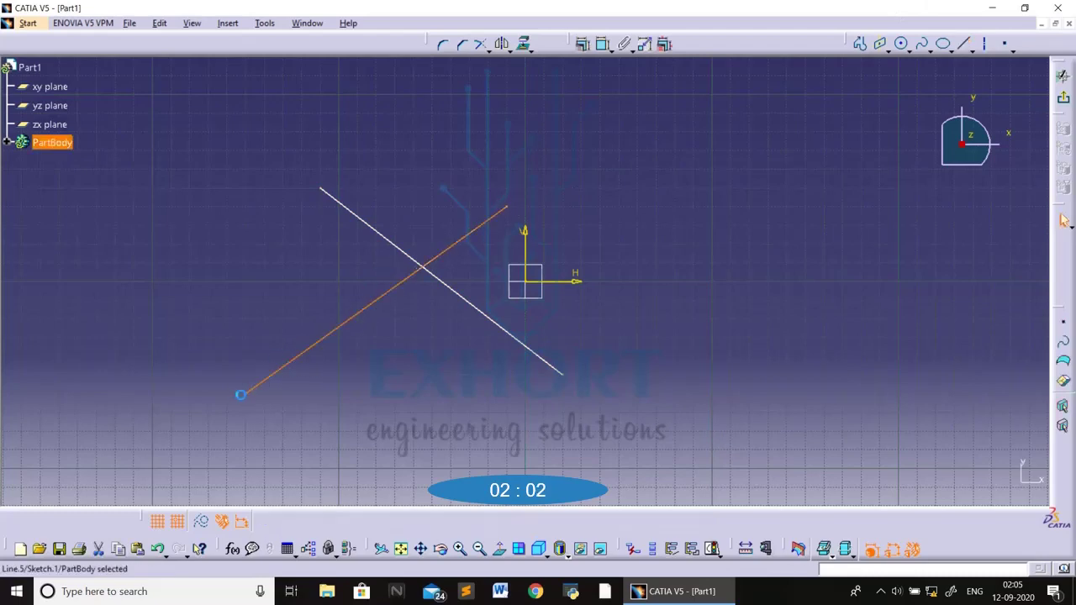
# Create a bisecting line between the two crossing lines, highlight it, and clear the selection
pyautogui.click(971, 50)
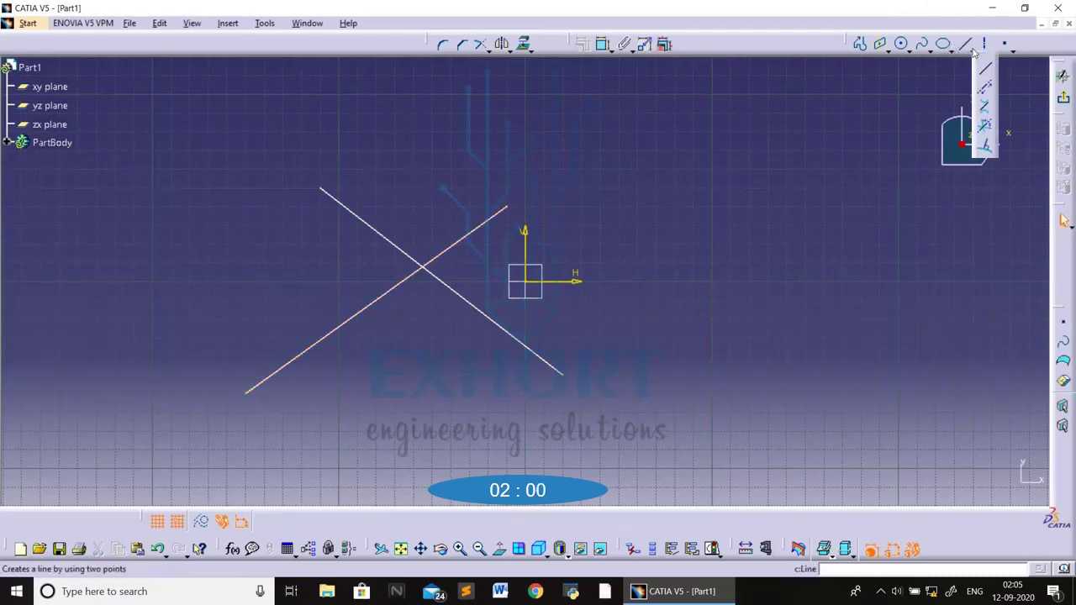
pyautogui.click(984, 126)
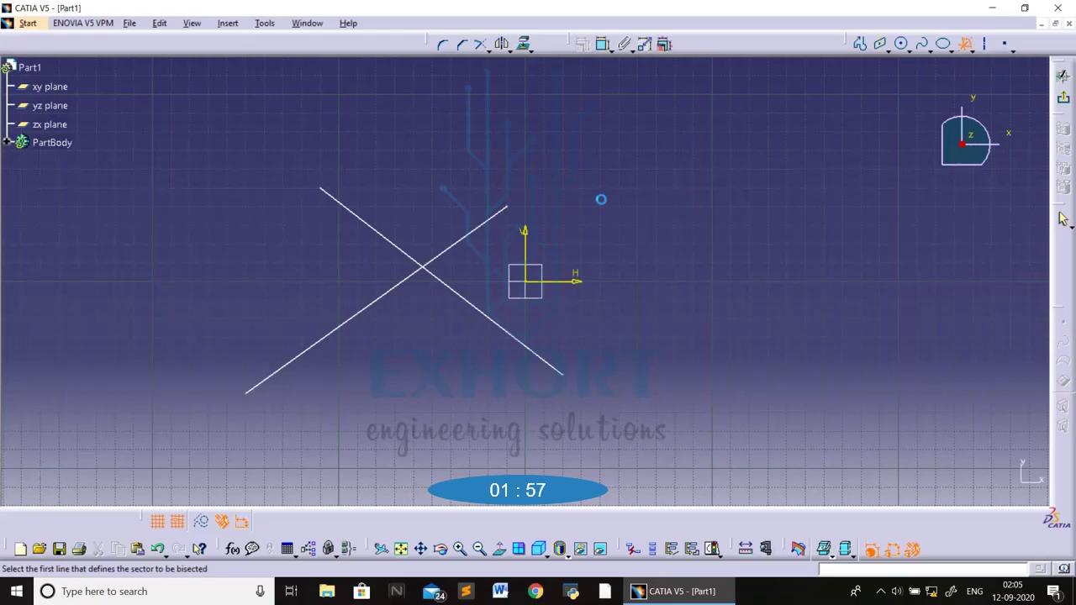
pyautogui.click(383, 235)
pyautogui.click(452, 246)
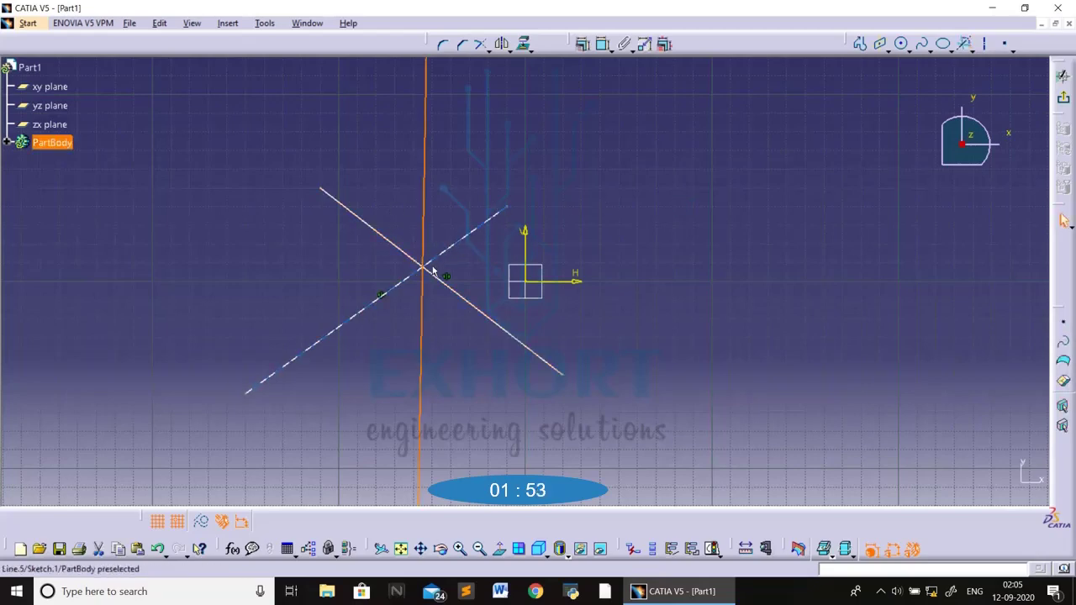
pyautogui.click(426, 190)
pyautogui.click(724, 168)
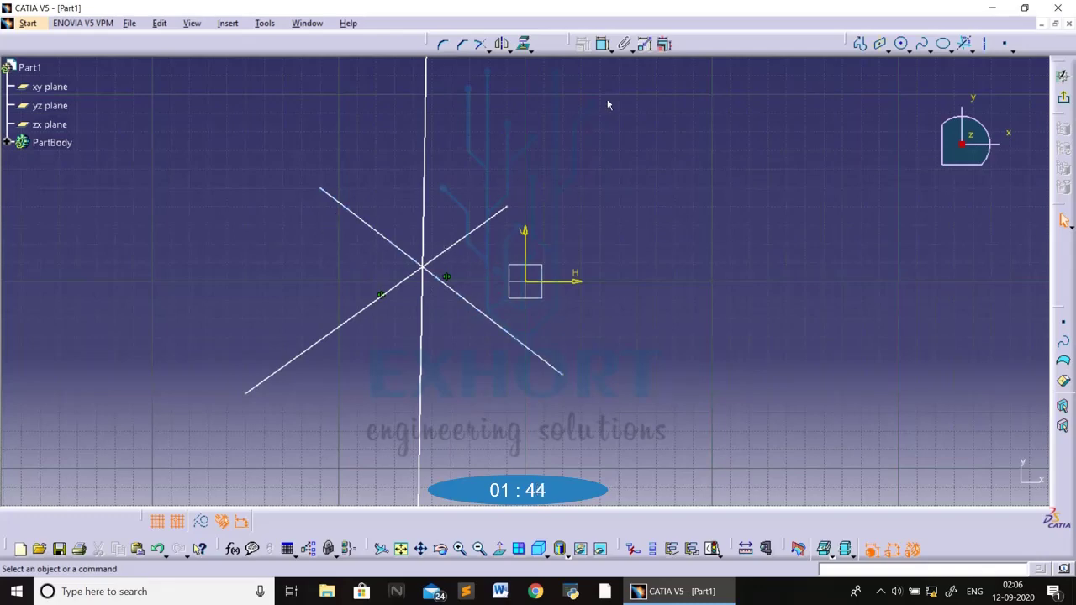
# Undo the bisecting line and the two crossing lines
pyautogui.hotkey('ctrl', 'z')
pyautogui.hotkey('ctrl', 'z')
pyautogui.hotkey('ctrl', 'z')
pyautogui.hotkey('ctrl', 'z')
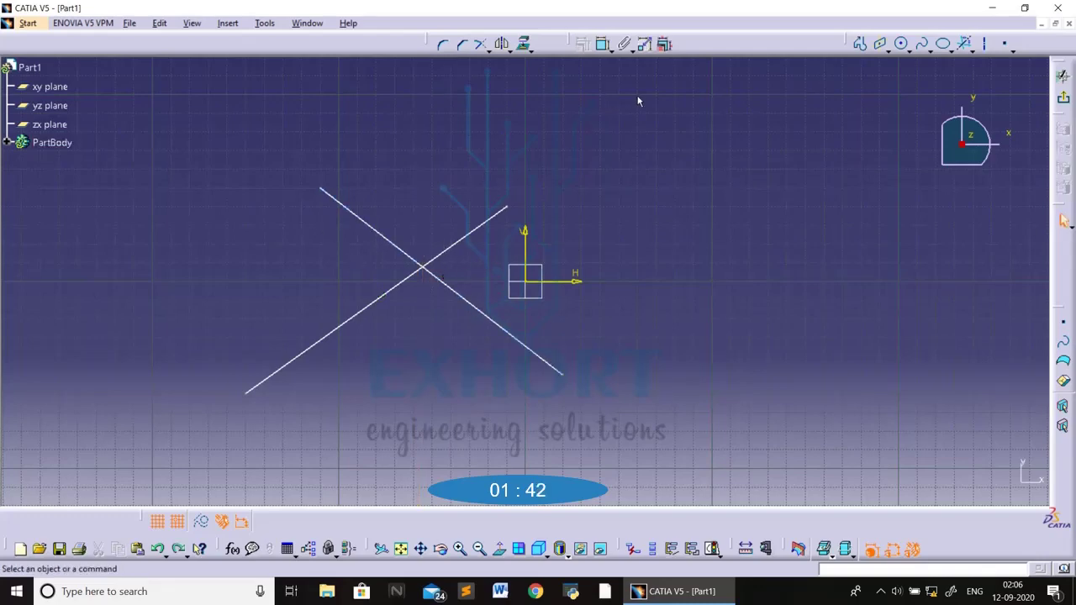
# Draw a circle on the negative H side, centred slightly above the horizontal axis and ending just short of the origin
pyautogui.click(978, 50)
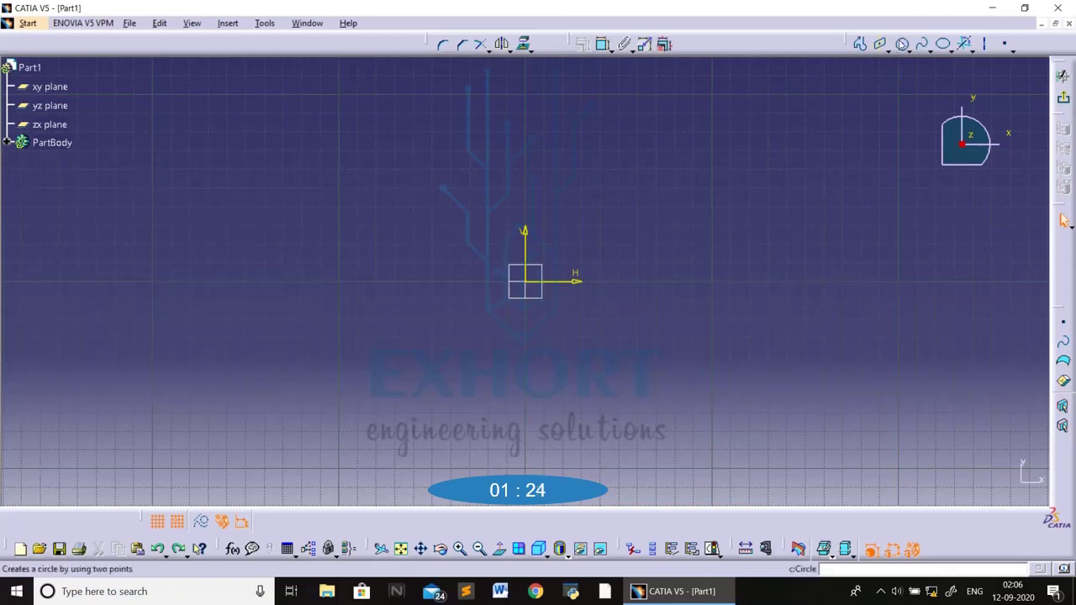
pyautogui.click(902, 44)
pyautogui.click(357, 262)
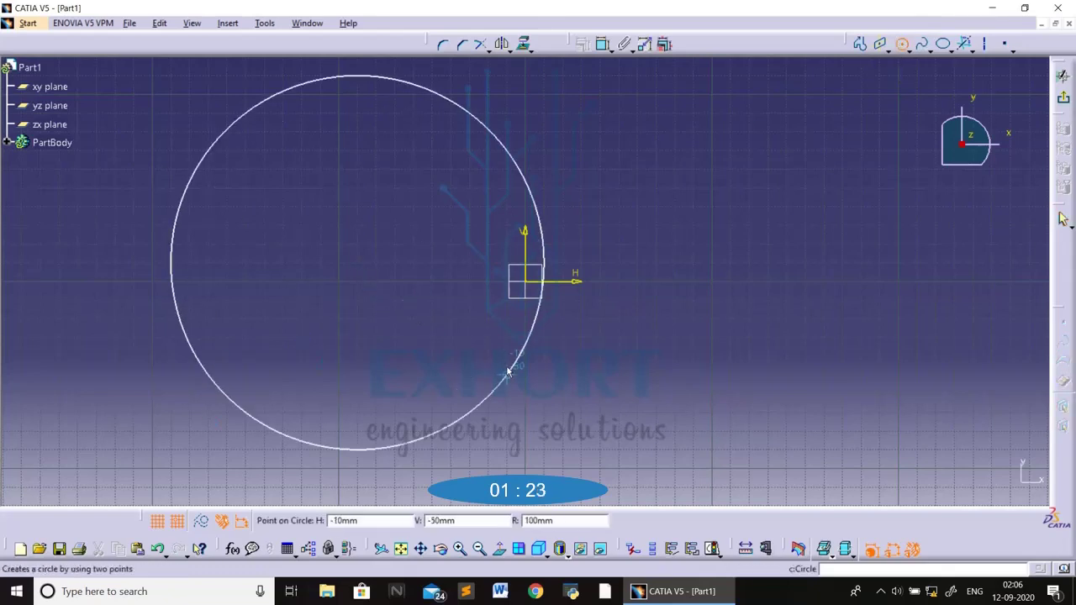
pyautogui.click(450, 340)
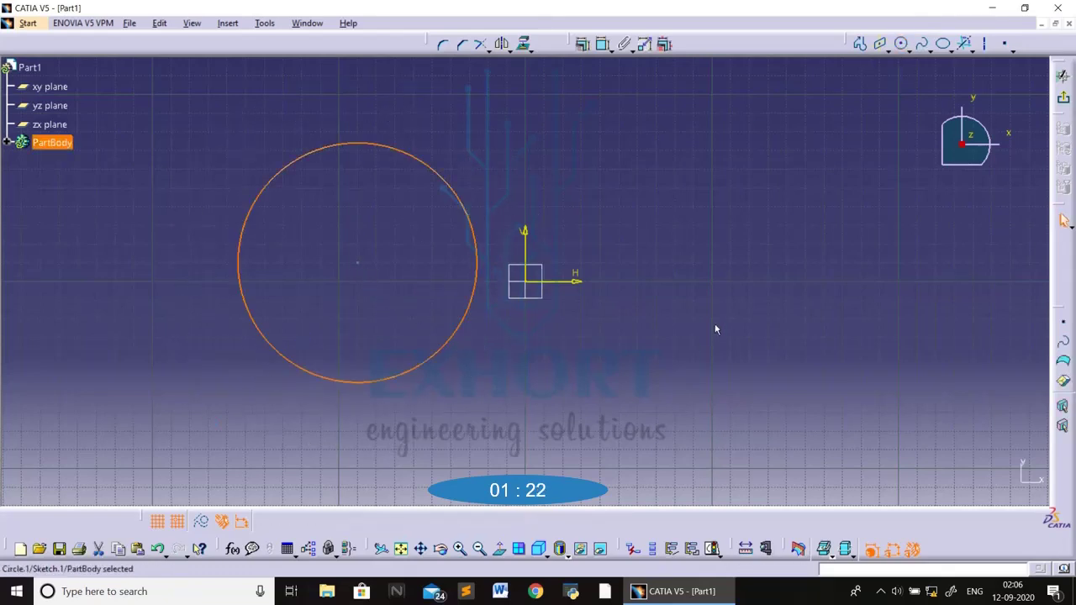
# Create a short line normal to the circle, starting near its top and extending outward
pyautogui.click(986, 49)
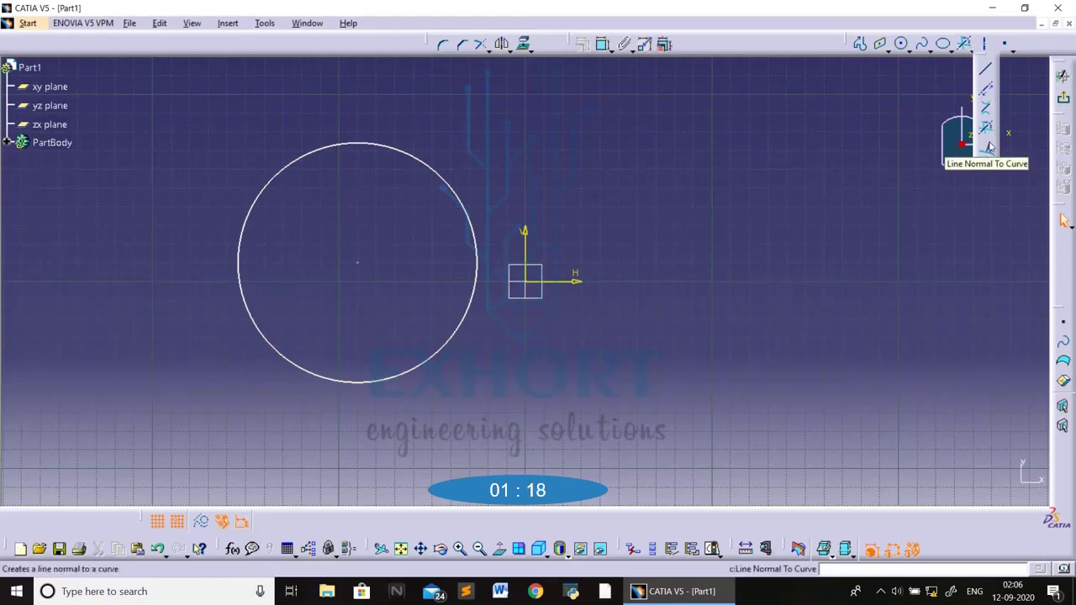
pyautogui.click(987, 149)
pyautogui.click(382, 146)
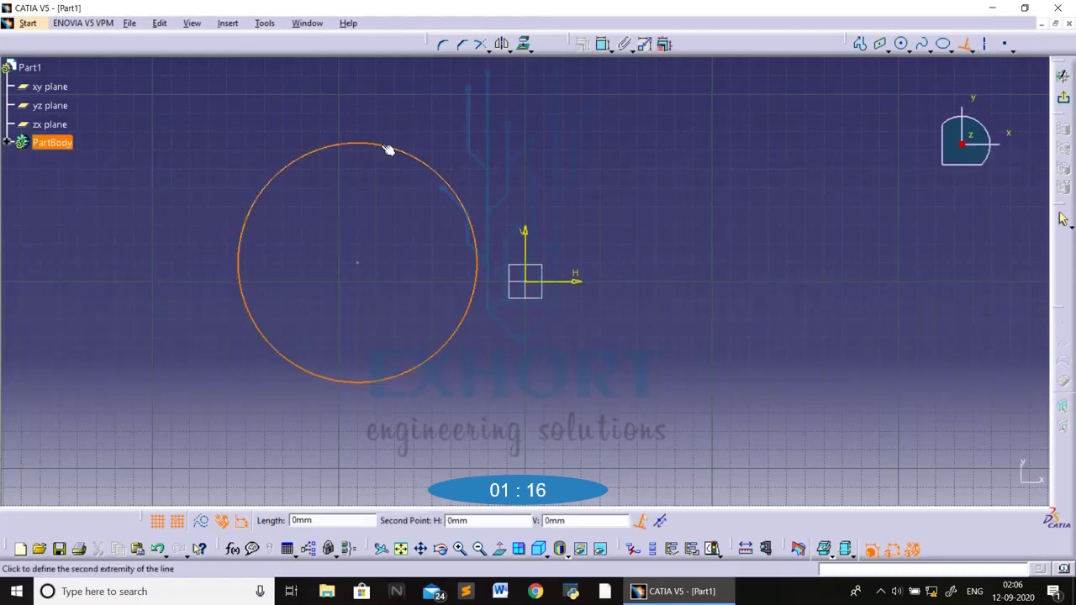
pyautogui.click(427, 80)
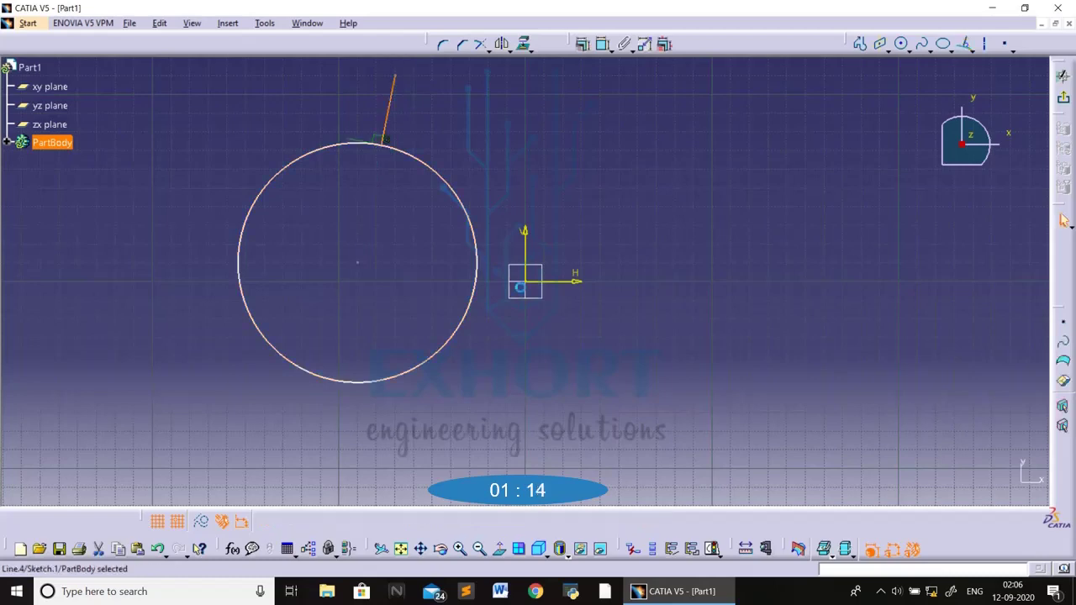
pyautogui.click(476, 549)
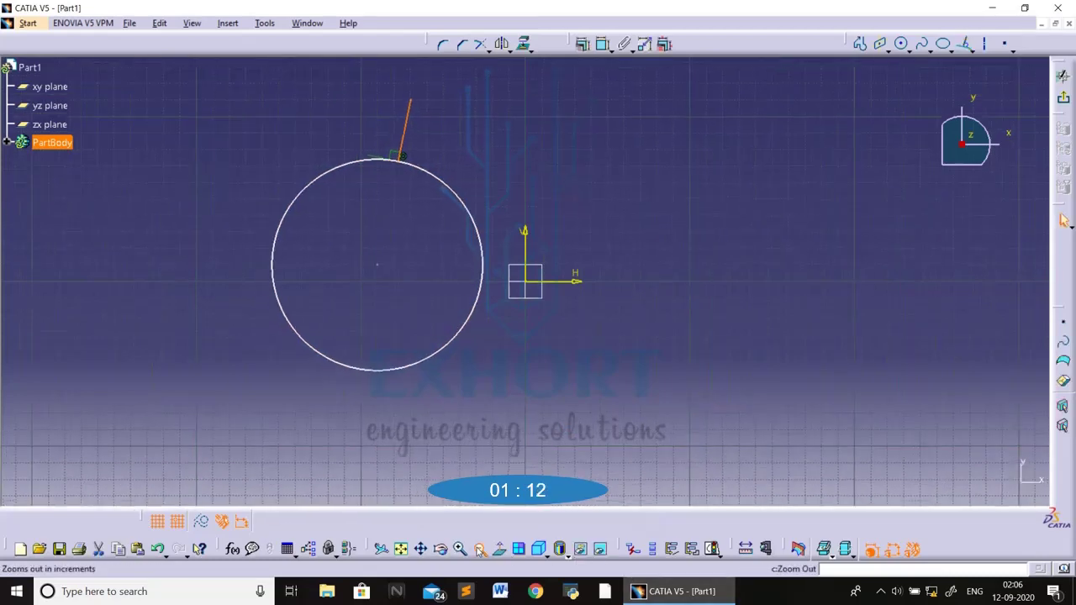
# Delete the circle together with the short line normal to it
pyautogui.click(475, 549)
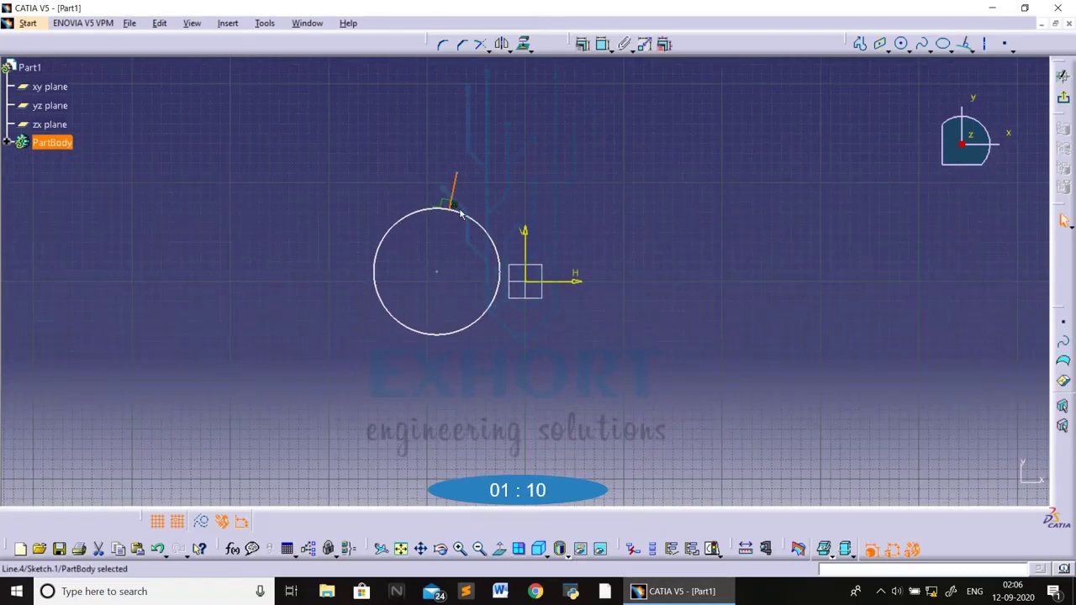
pyautogui.click(367, 224)
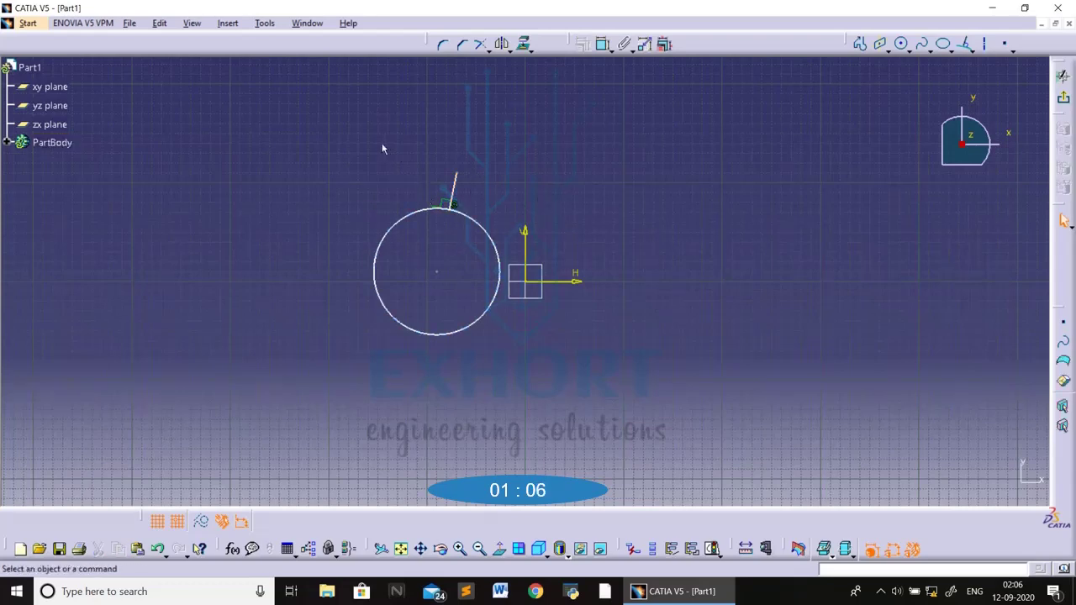
pyautogui.moveTo(339, 138); pyautogui.dragTo(716, 383)
pyautogui.press('Delete')
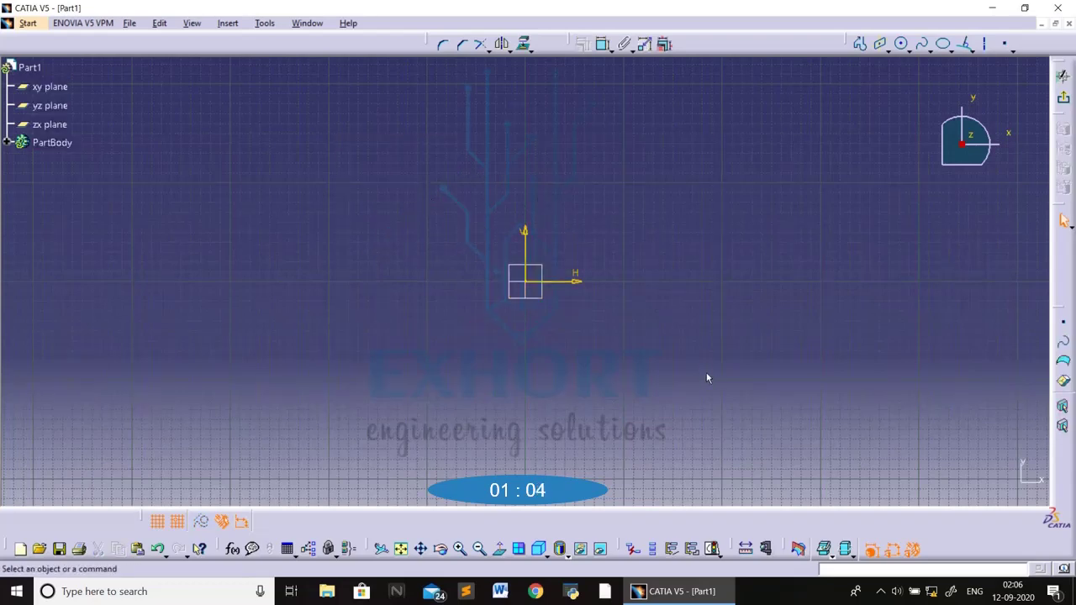
pyautogui.click(942, 44)
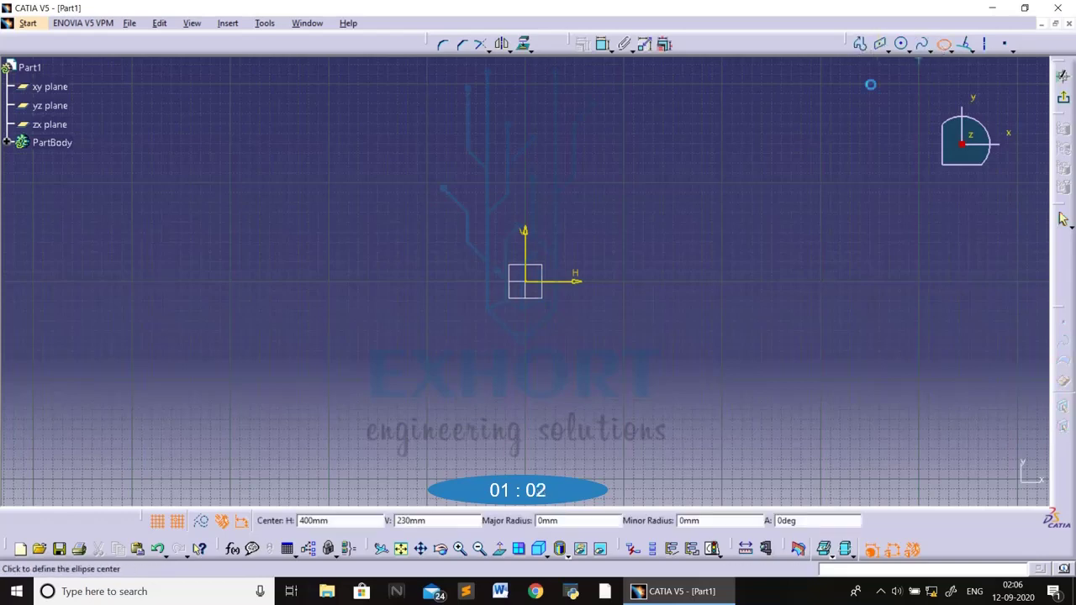
pyautogui.click(357, 231)
pyautogui.click(523, 231)
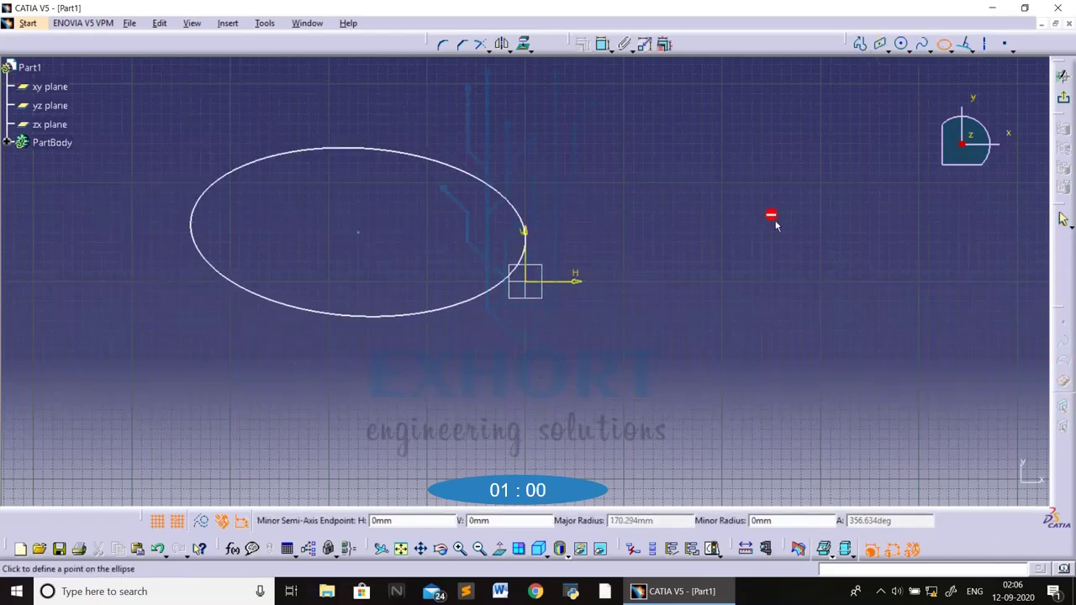
pyautogui.click(966, 44)
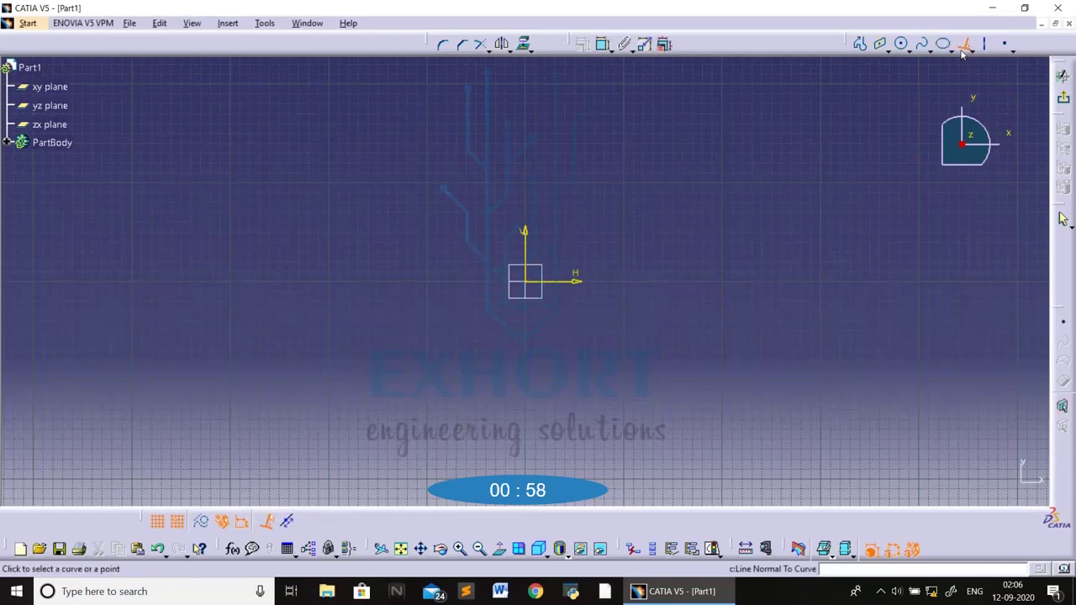
# Draw a large circle centred on the negative side of both H and V, ending short of the vertical axis
pyautogui.click(902, 45)
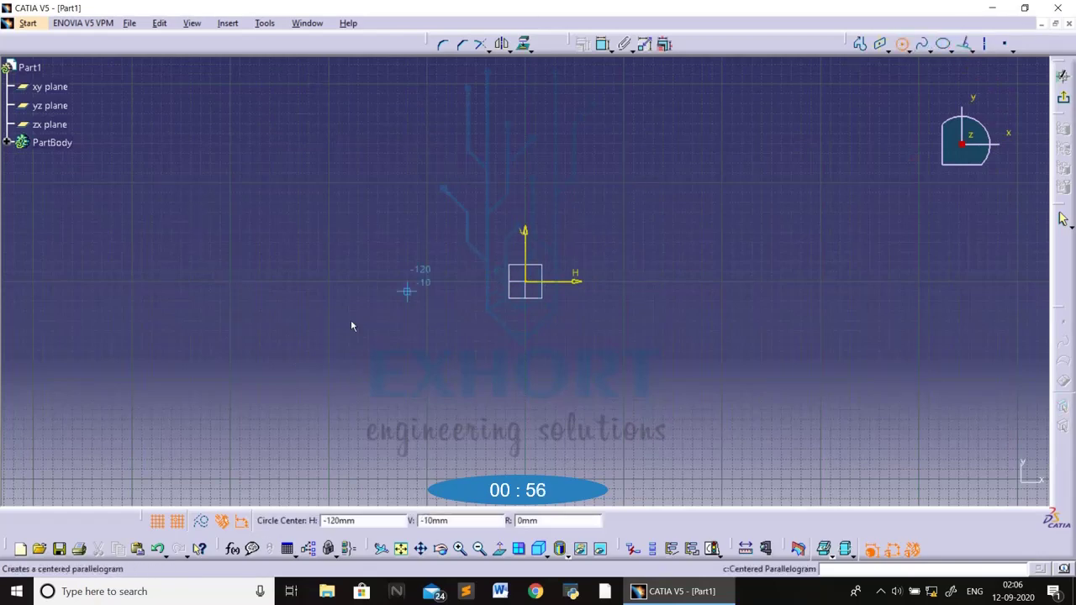
pyautogui.click(288, 351)
pyautogui.click(436, 359)
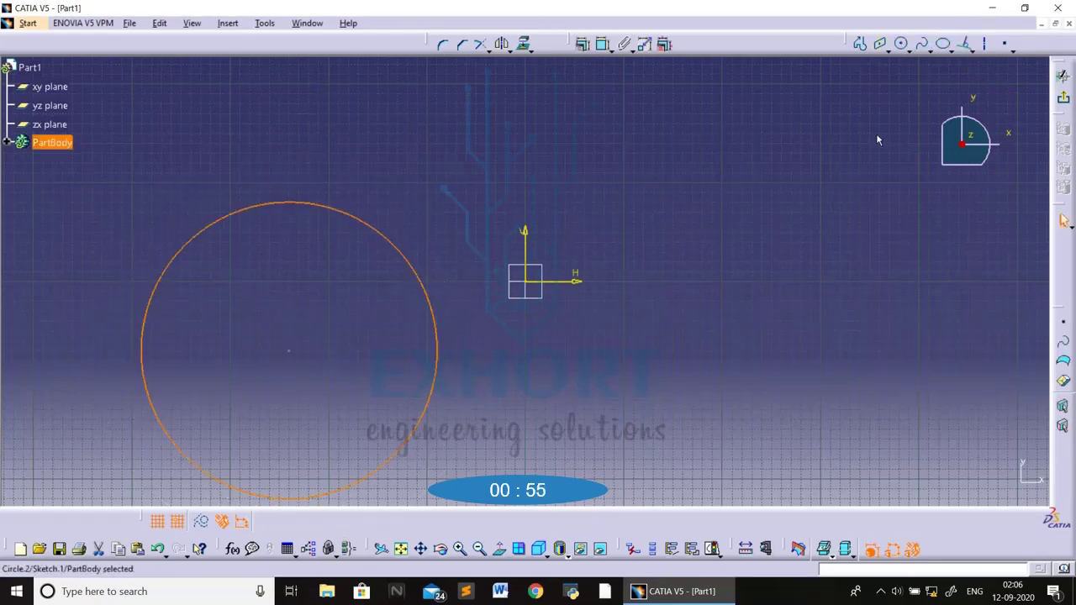
# Create a line normal to the circle, starting on its upper-right arc and extending outward past its top
pyautogui.click(966, 44)
pyautogui.click(367, 221)
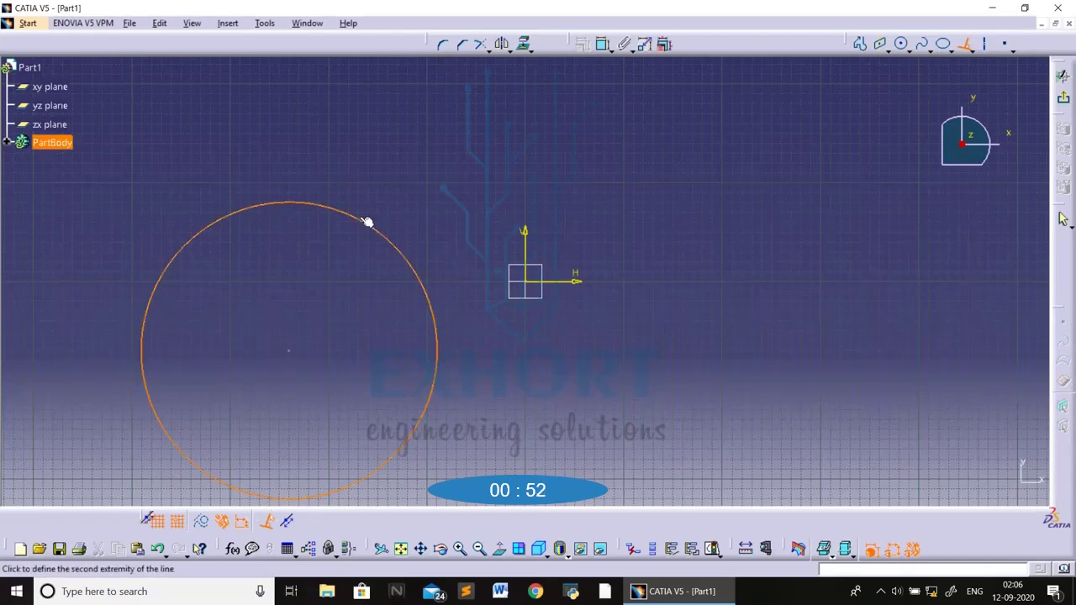
pyautogui.click(507, 115)
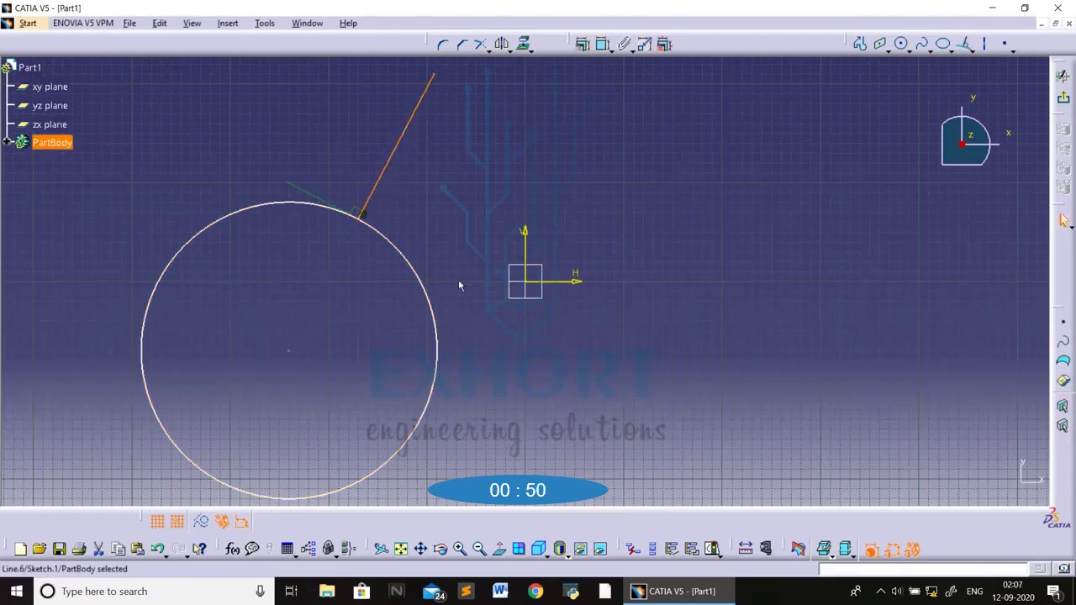
# Inspect the normal line in a rotated view, return to the sketch-plane view, and delete the line with its circle
pyautogui.click(479, 548)
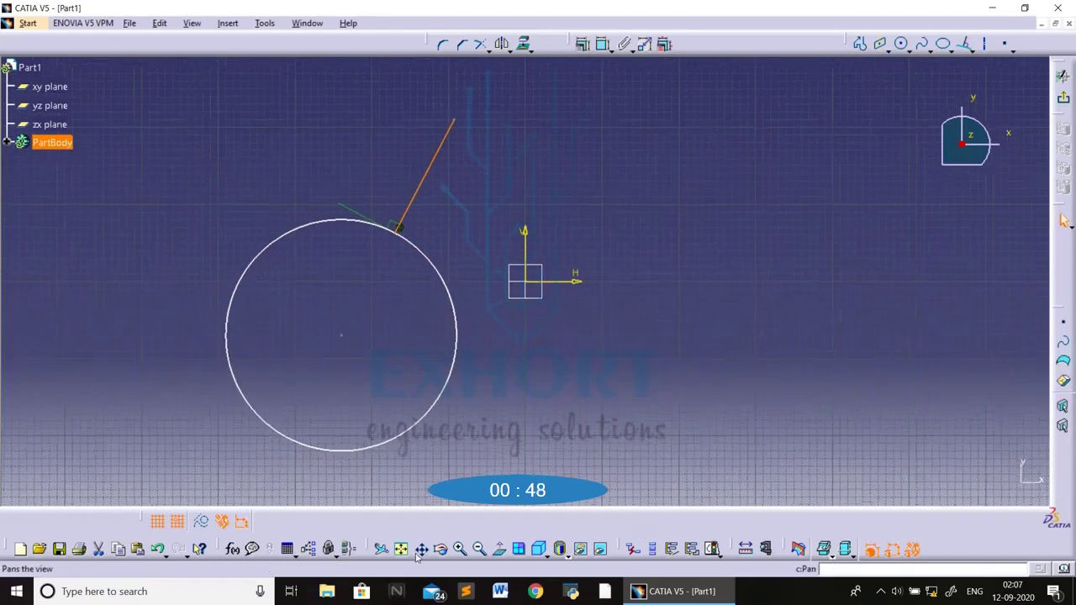
pyautogui.click(440, 551)
pyautogui.moveTo(571, 365)
pyautogui.mouseDown()
pyautogui.moveTo(605, 231)
pyautogui.moveTo(656, 243)
pyautogui.moveTo(661, 364)
pyautogui.mouseUp()
pyautogui.click(500, 550)
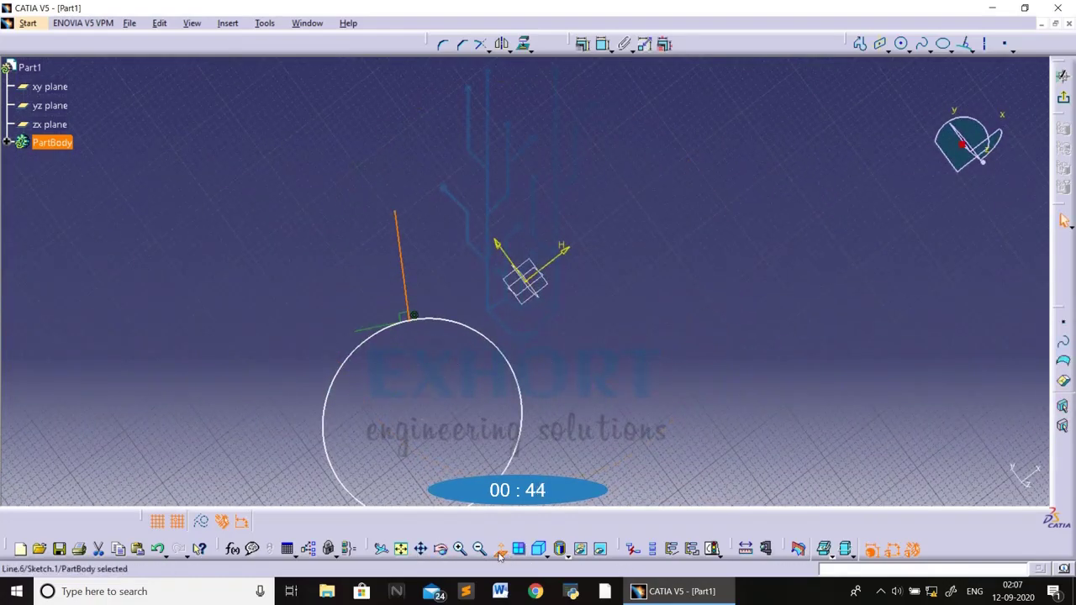
pyautogui.moveTo(256, 140)
pyautogui.mouseDown()
pyautogui.moveTo(547, 443)
pyautogui.moveTo(662, 449)
pyautogui.mouseUp()
pyautogui.press('Delete')
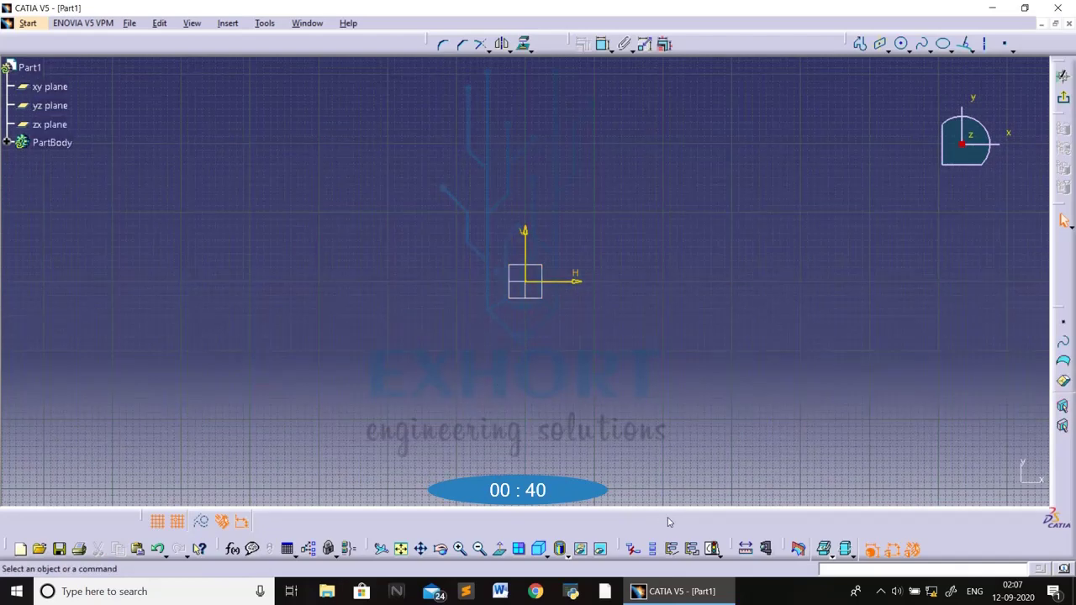
# Draw a nearly horizontal axis line just over 1000 mm long, passing close to the origin and extending to both sides
pyautogui.click(987, 46)
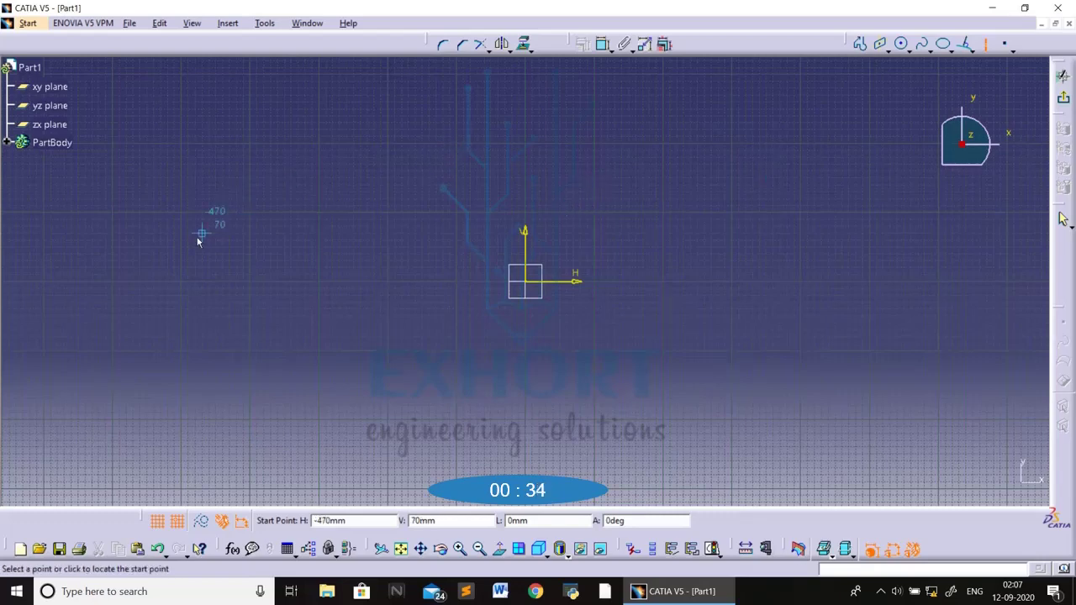
pyautogui.click(151, 276)
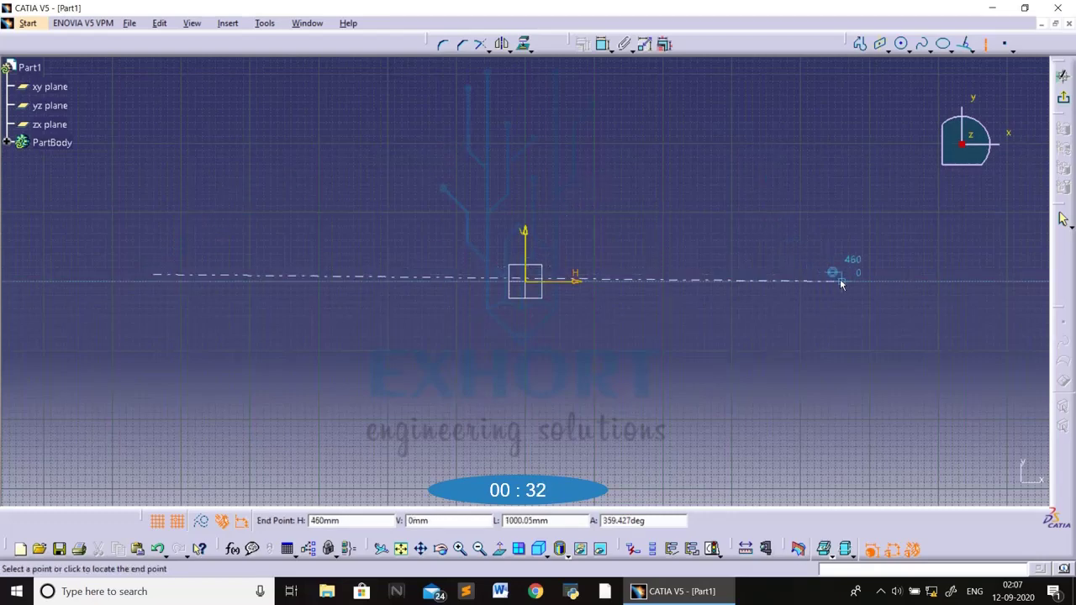
pyautogui.click(872, 280)
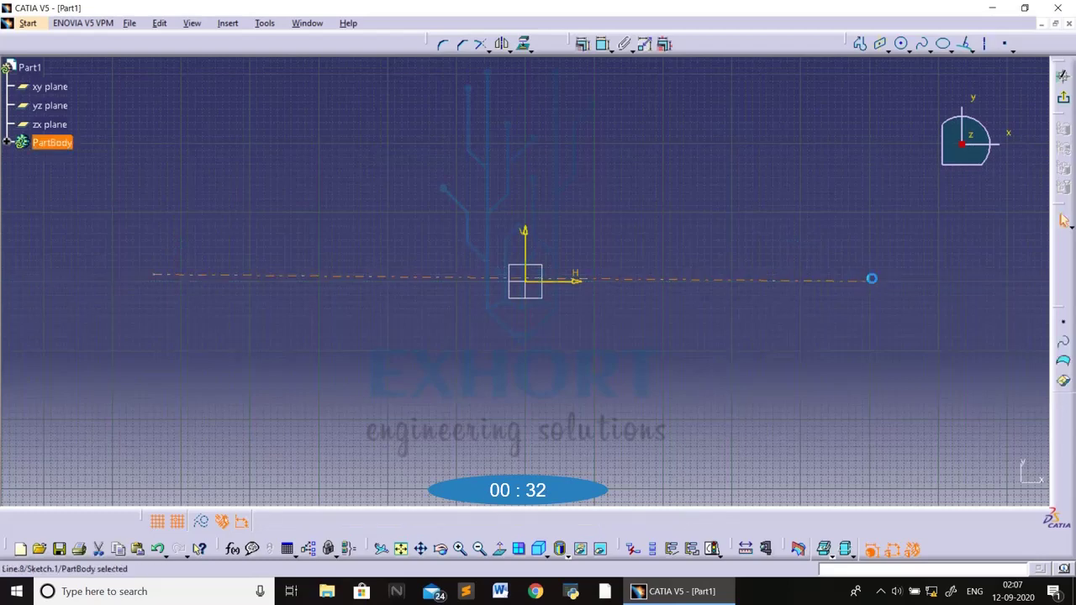
pyautogui.click(985, 44)
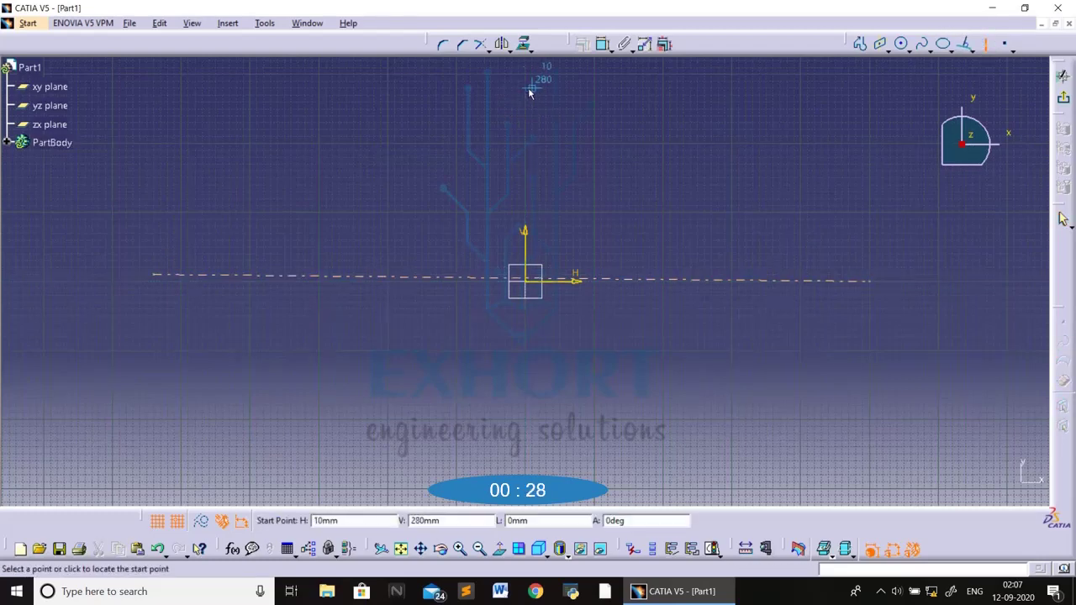
pyautogui.click(521, 91)
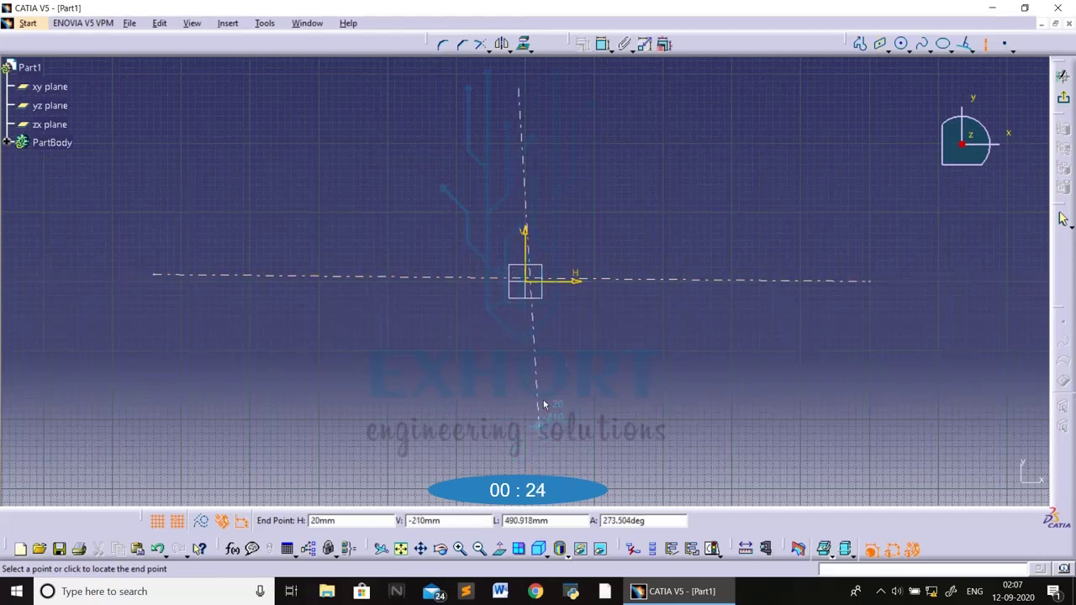
pyautogui.press('Escape')
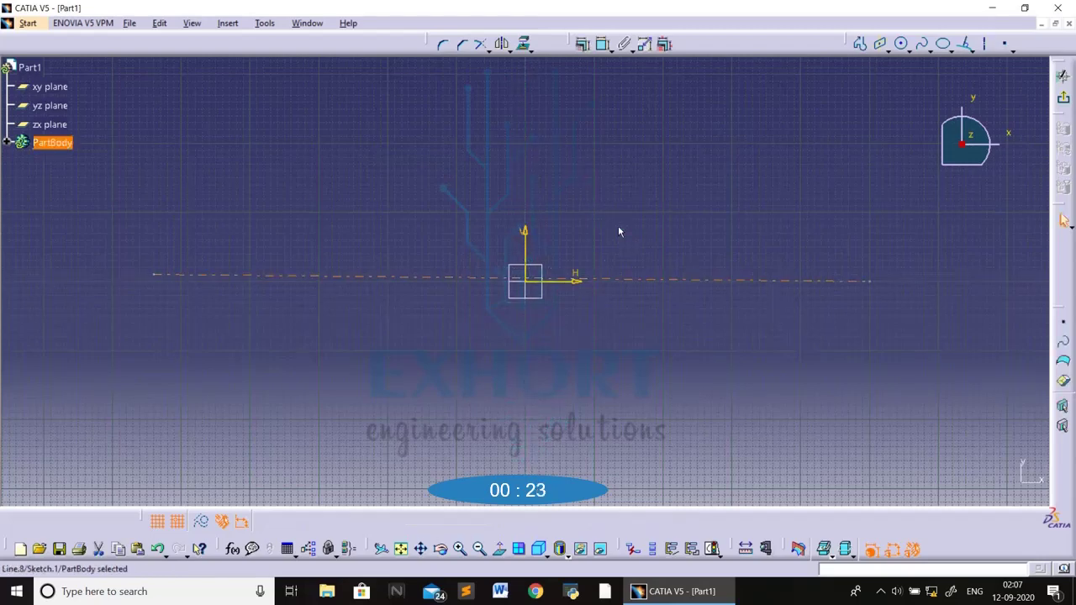
# Draw a vertical axis line along the V axis, starting at H 0 mm, V 280 mm and extending well below the origin
pyautogui.click(986, 44)
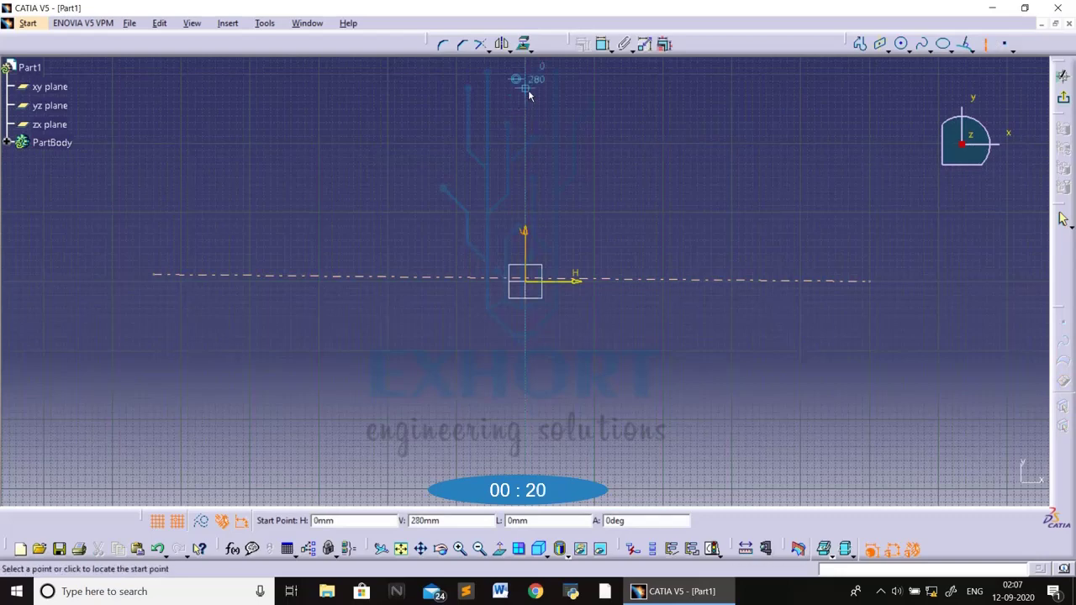
pyautogui.click(525, 87)
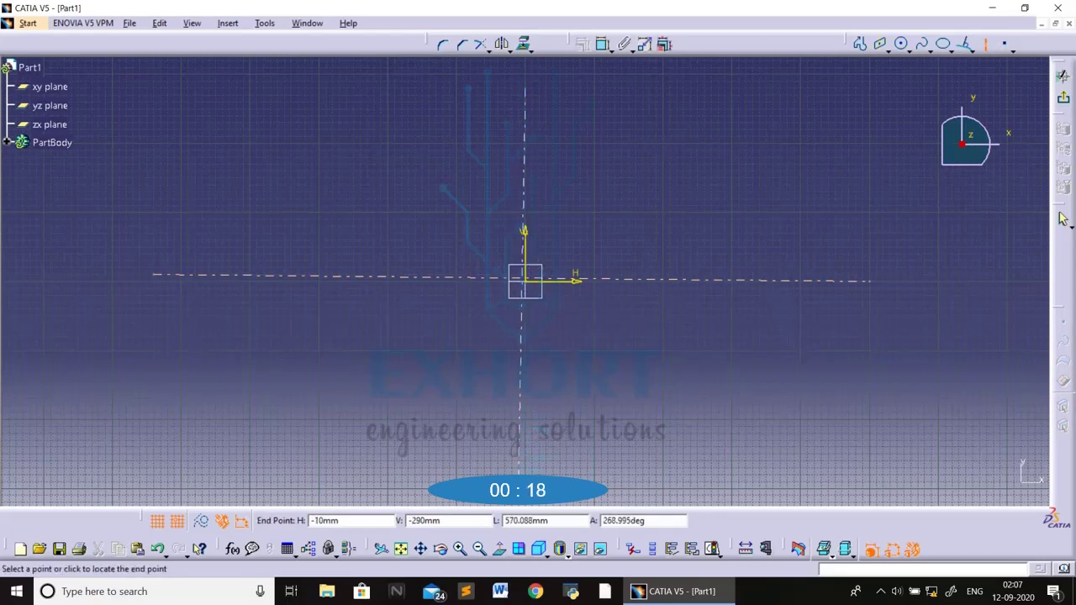
pyautogui.click(529, 470)
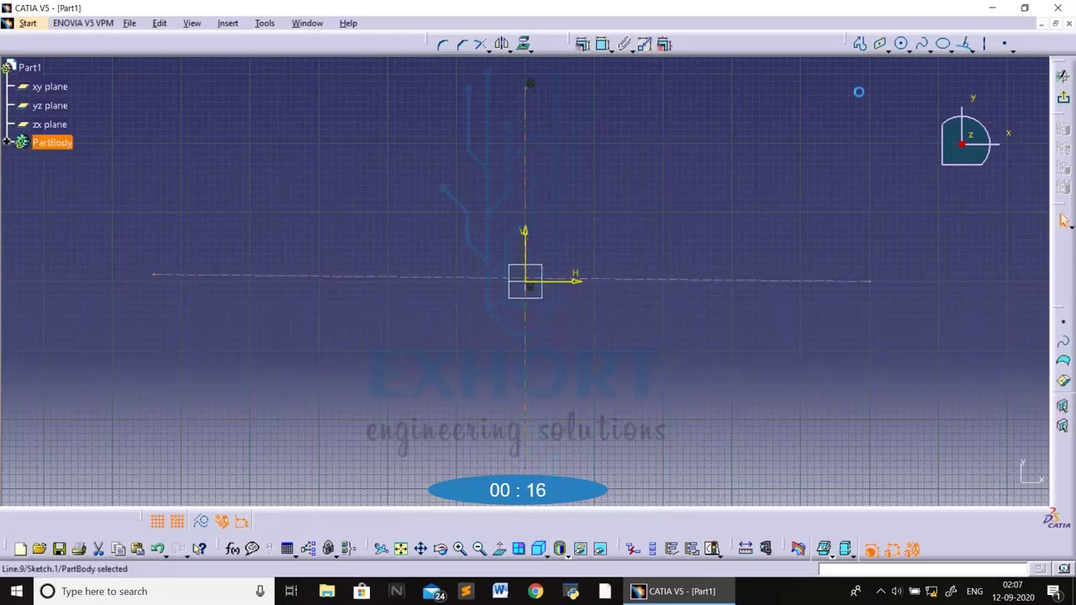
pyautogui.click(904, 105)
# Draw a circle centred on the horizontal axis line beside the origin, large enough to reach the vertical axis line's upper end
pyautogui.click(901, 44)
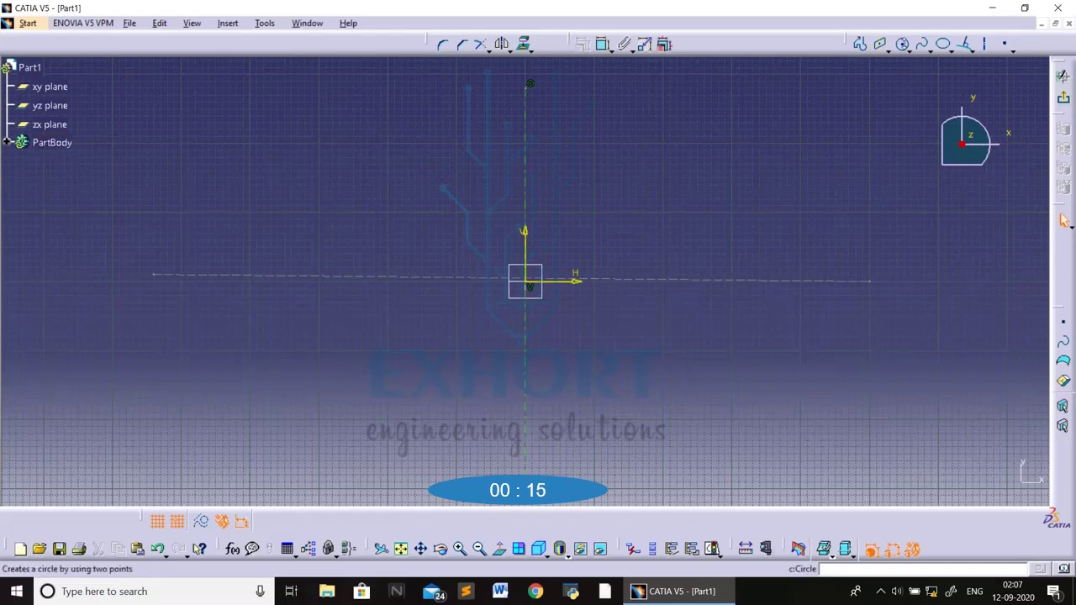
pyautogui.click(526, 281)
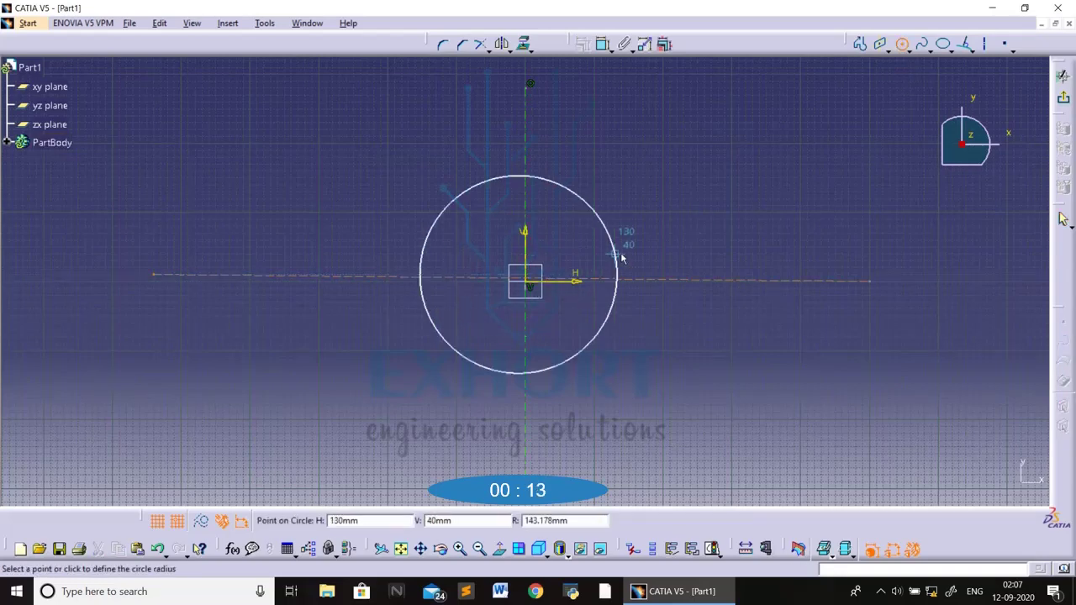
pyautogui.click(711, 274)
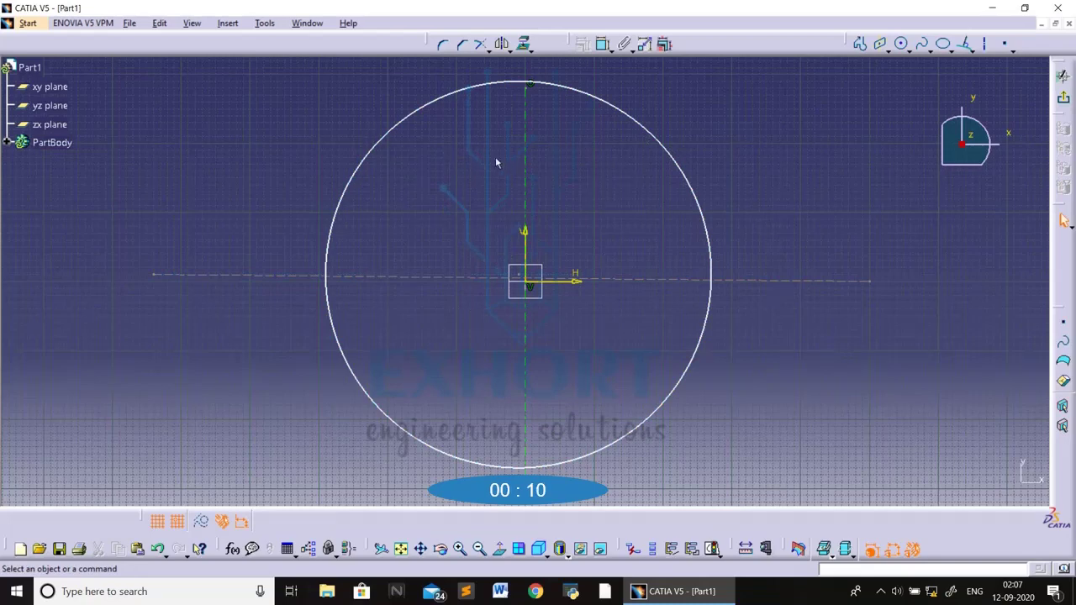
# Remove the part of the vertical axis line above the horizontal axis line with Quick Trim
pyautogui.click(486, 49)
pyautogui.click(502, 105)
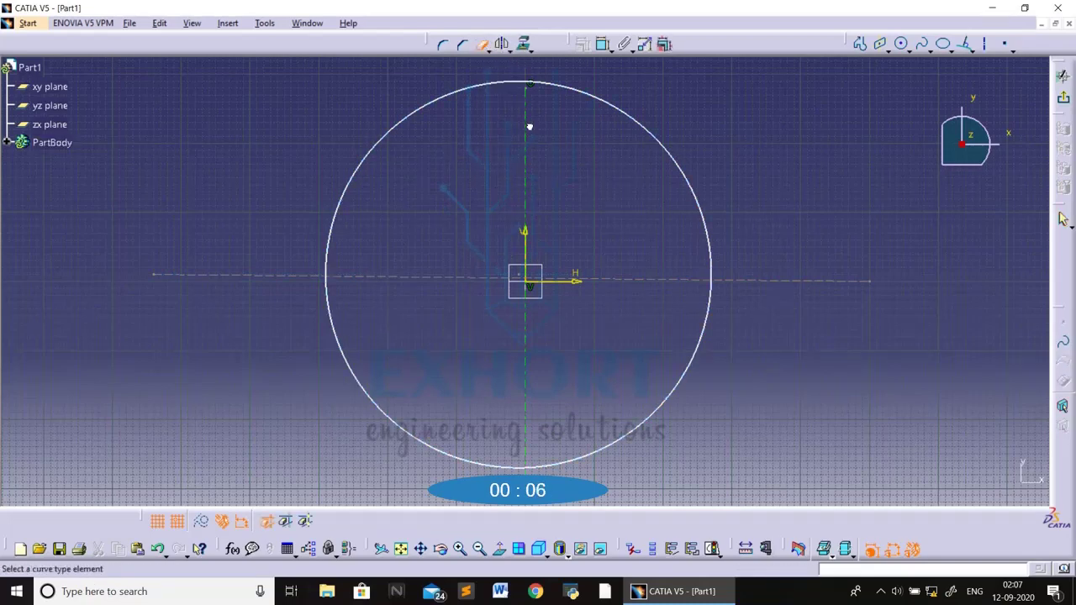
pyautogui.click(529, 126)
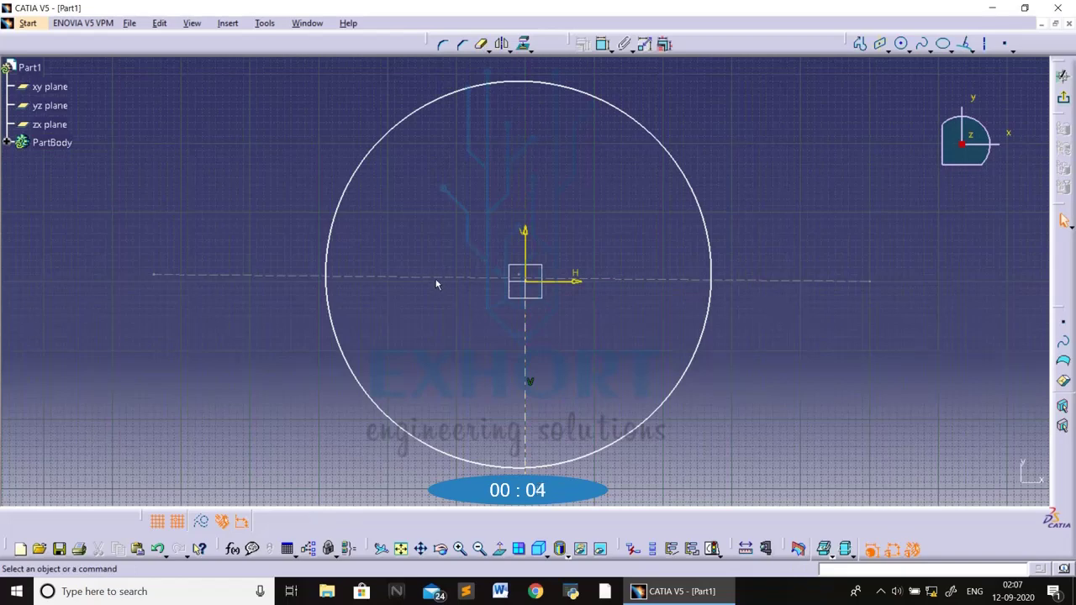